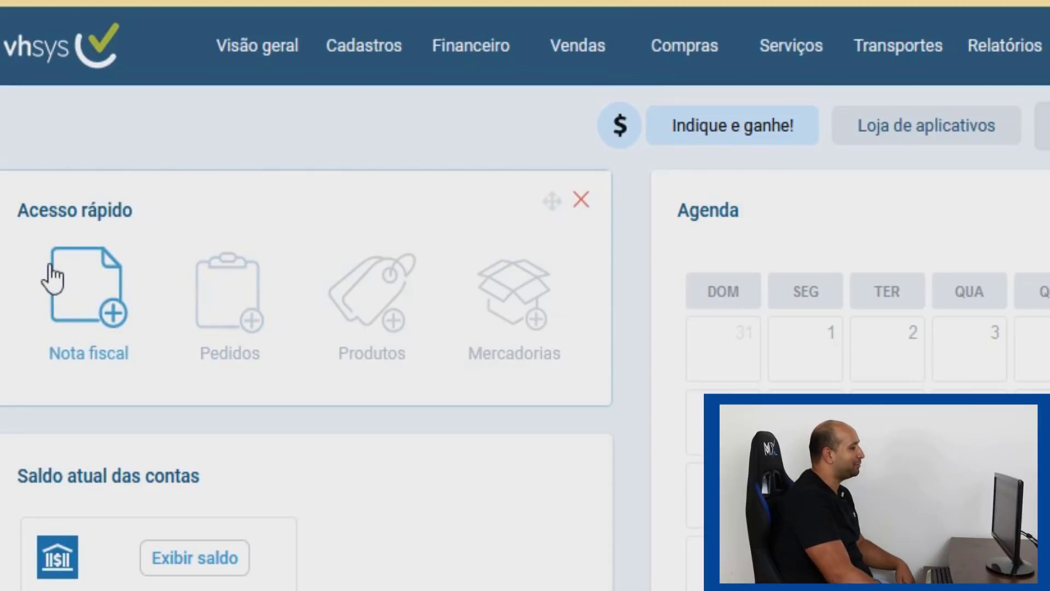
Start a new sales invoice (nota fiscal) from the Notas fiscais list
{"action": "mouse_move", "coordinate": [557, 57]}
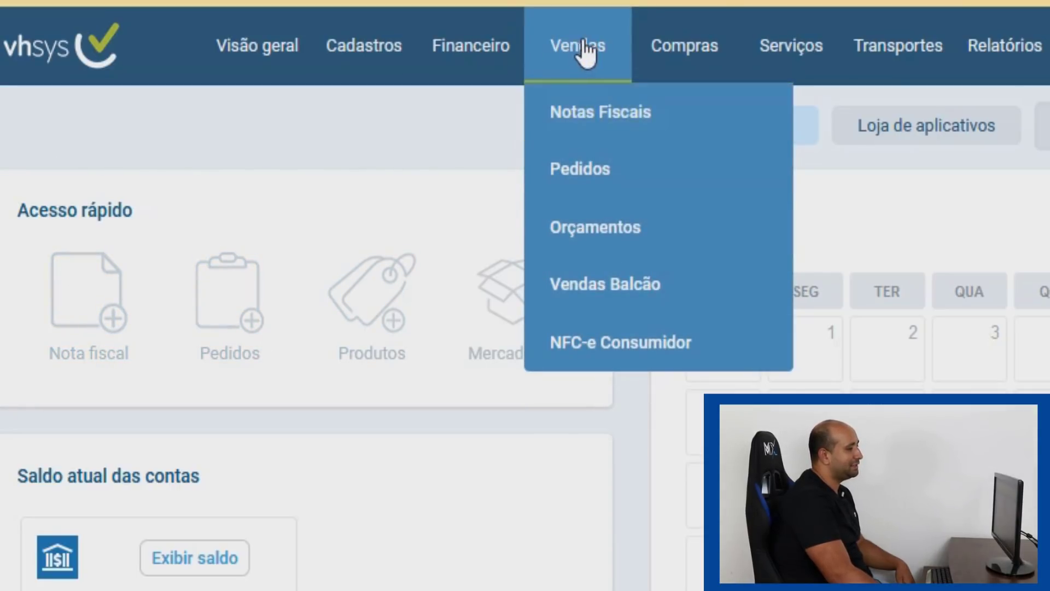
{"action": "mouse_move", "coordinate": [799, 75]}
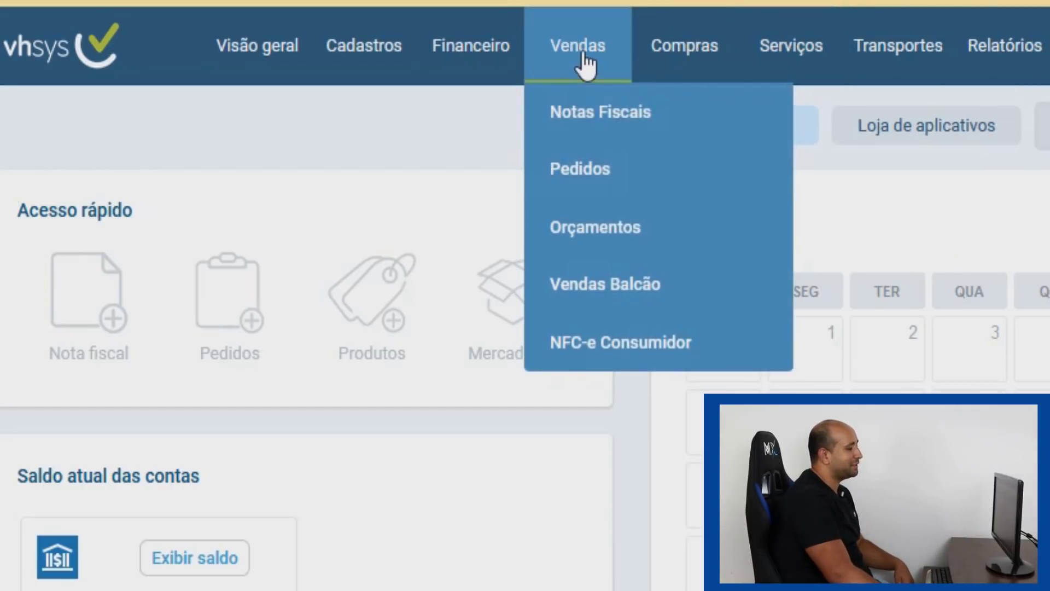
{"action": "left_click", "coordinate": [598, 126]}
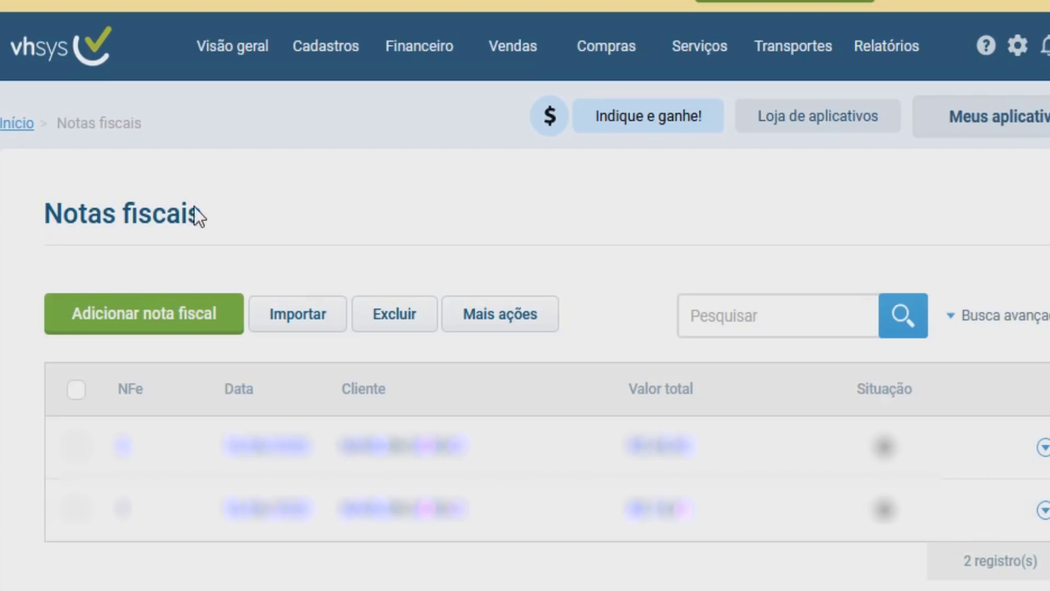
{"action": "left_click", "coordinate": [156, 322]}
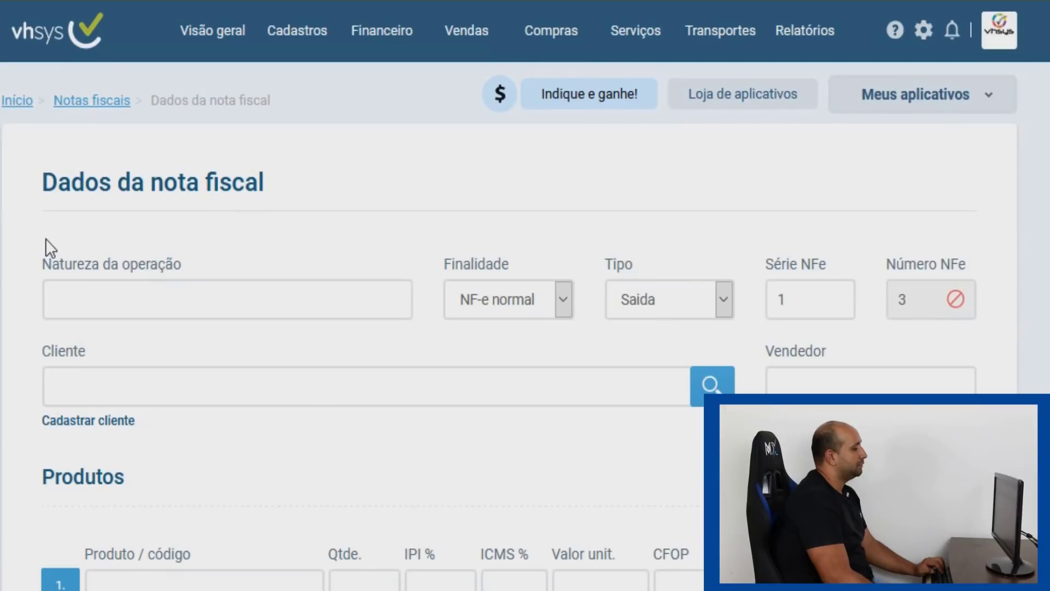
Set the invoice's Natureza da operação to 5102 - Venda de mercadoria adquirida ou recebida de terceiros
{"action": "left_click", "coordinate": [85, 298]}
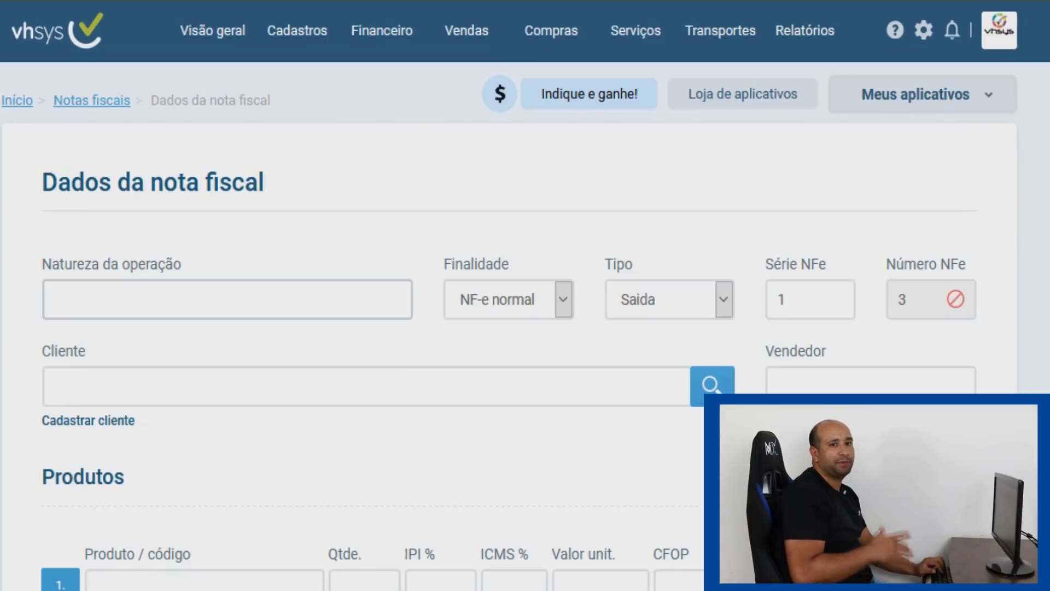
{"action": "type", "text": "V"}
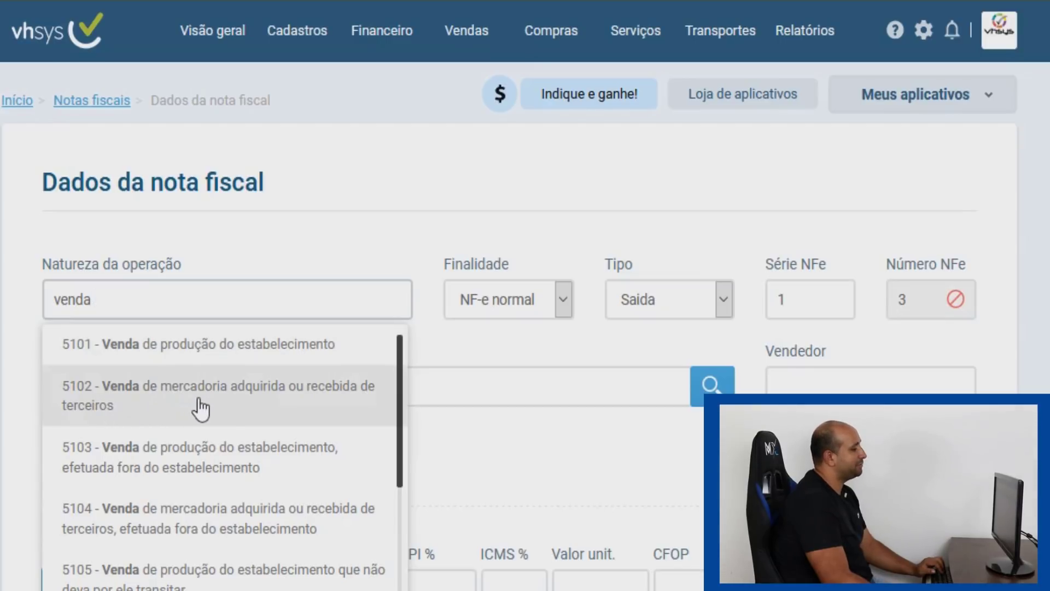
{"action": "left_click", "coordinate": [228, 399]}
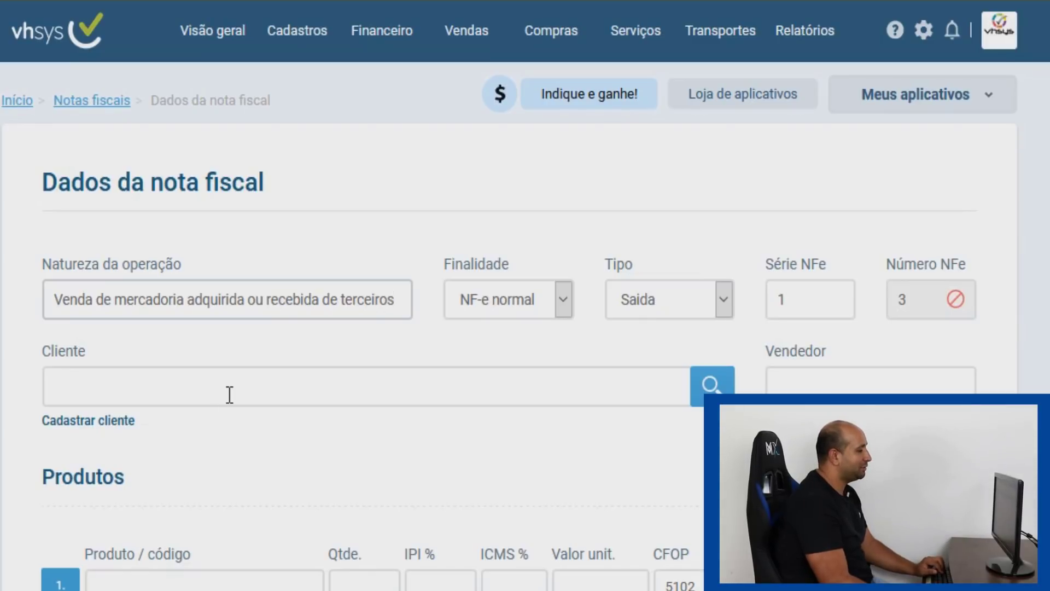
Look up the registered customer by name and assign them as the invoice's Cliente
{"action": "left_click", "coordinate": [606, 365]}
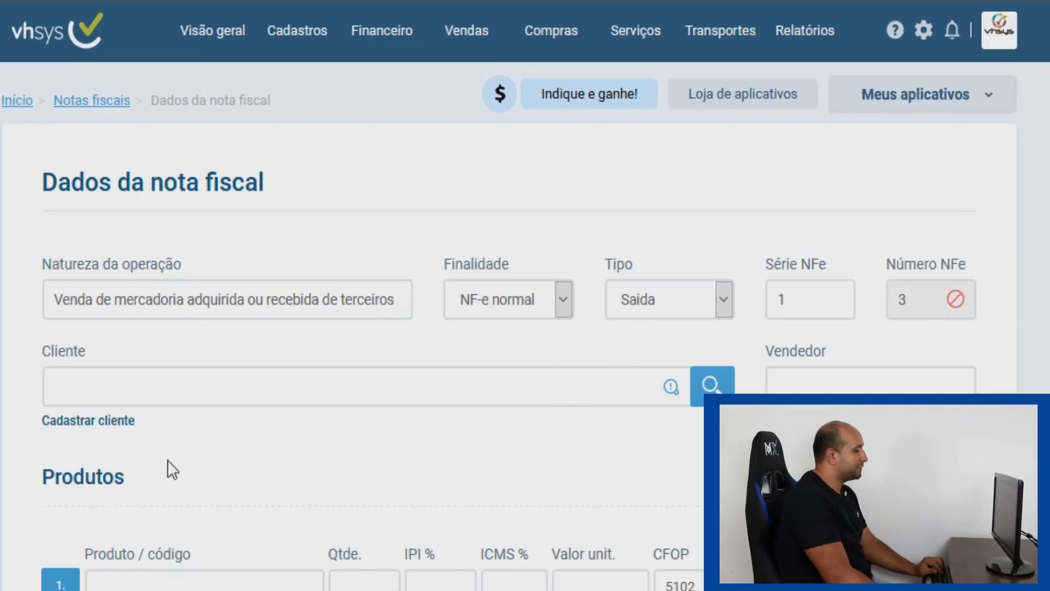
{"action": "type", "text": "mar"}
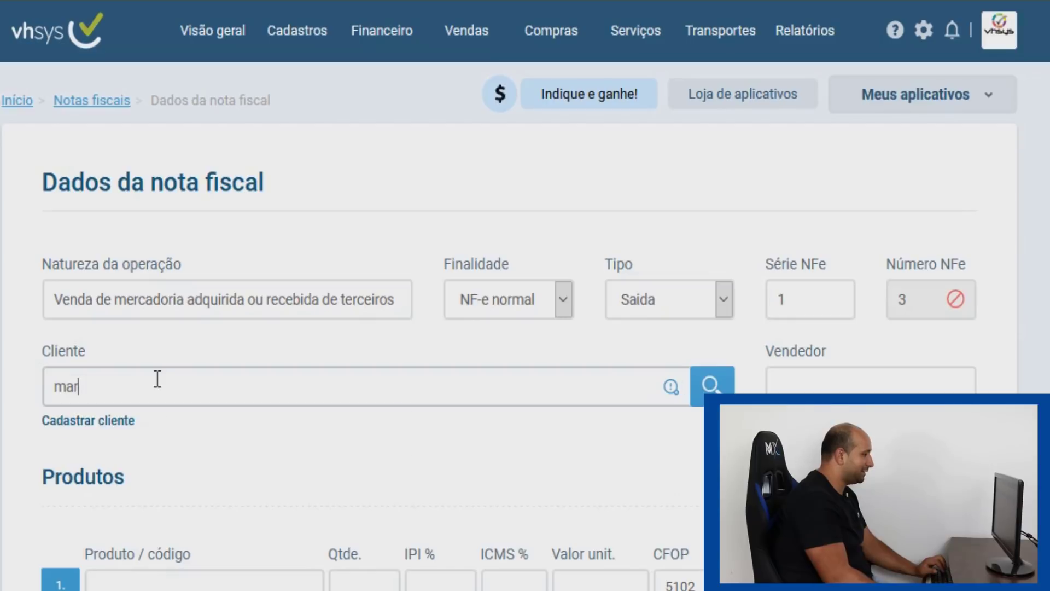
{"action": "left_click", "coordinate": [90, 438]}
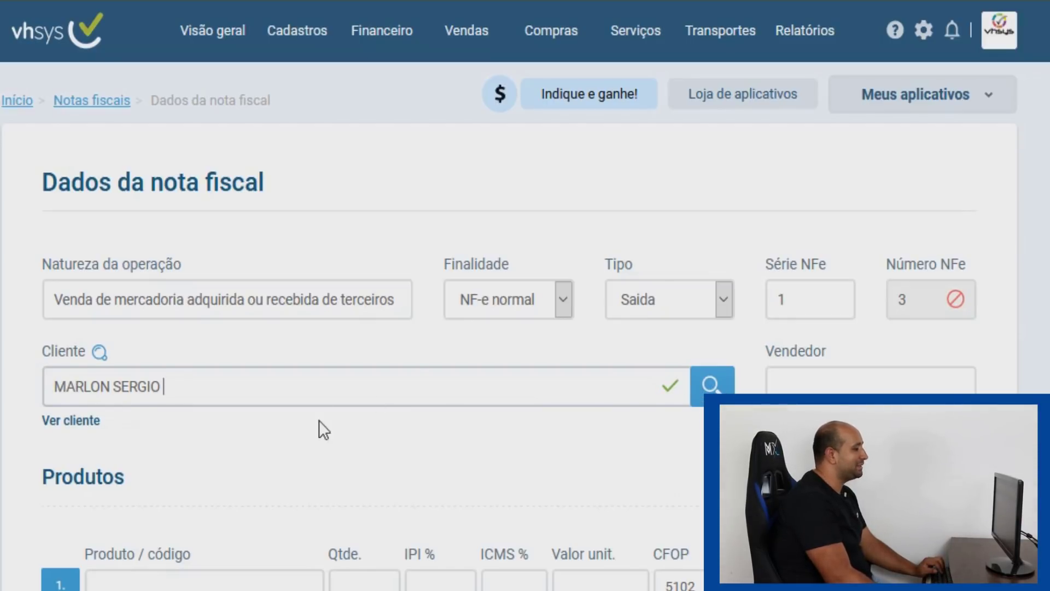
{"action": "scroll", "coordinate": [47, 458], "scroll_direction": "down", "scroll_amount": 4}
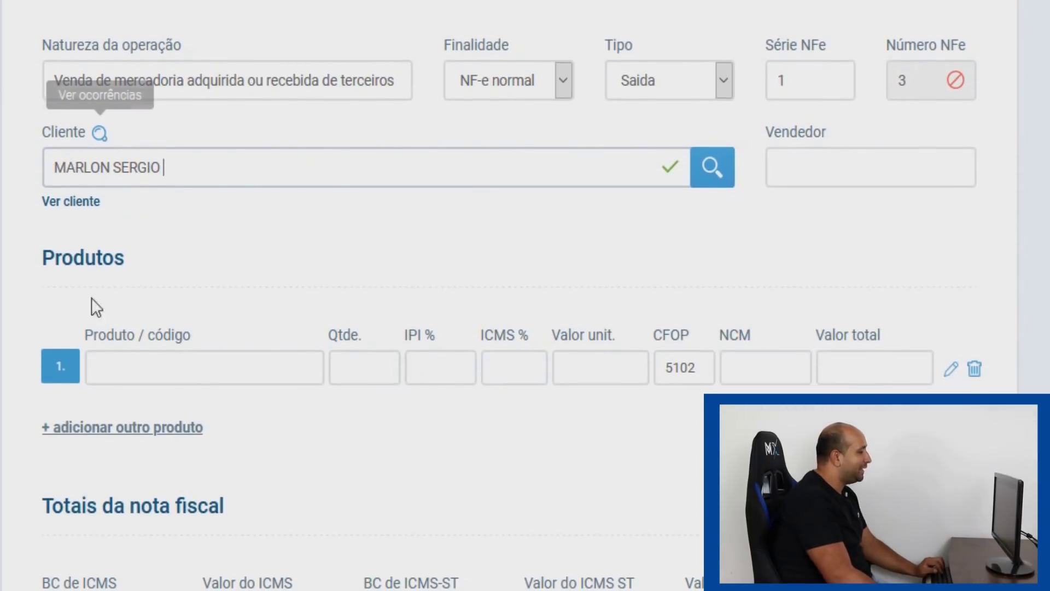
Leave the invoice and examine the customer's record under Clientes / Fornecedores, including the photo and the Consulta Serasa option
{"action": "scroll", "coordinate": [18, 329], "scroll_direction": "up", "scroll_amount": 4}
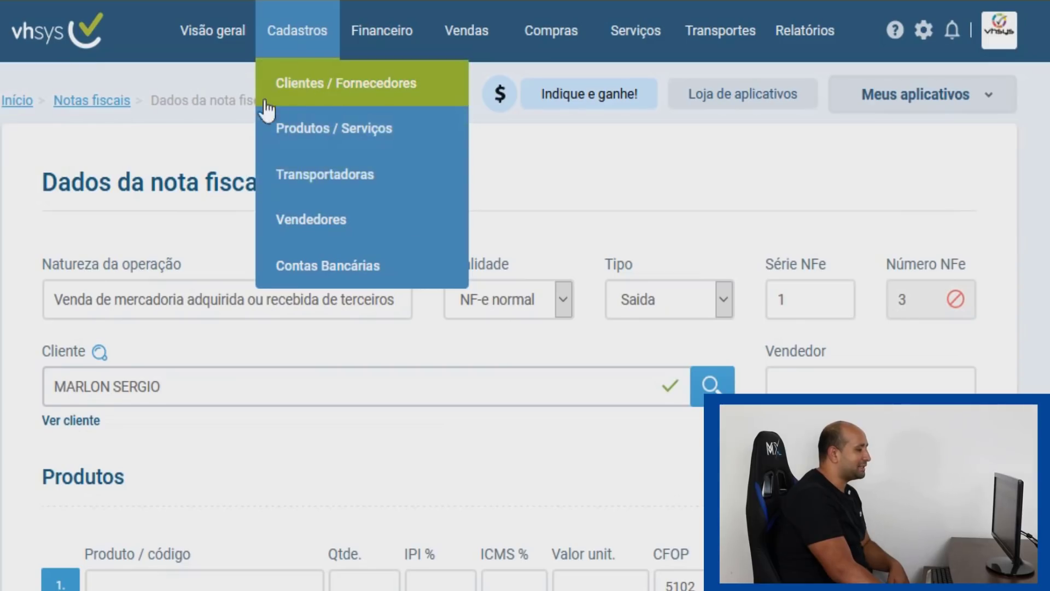
{"action": "mouse_move", "coordinate": [295, 47]}
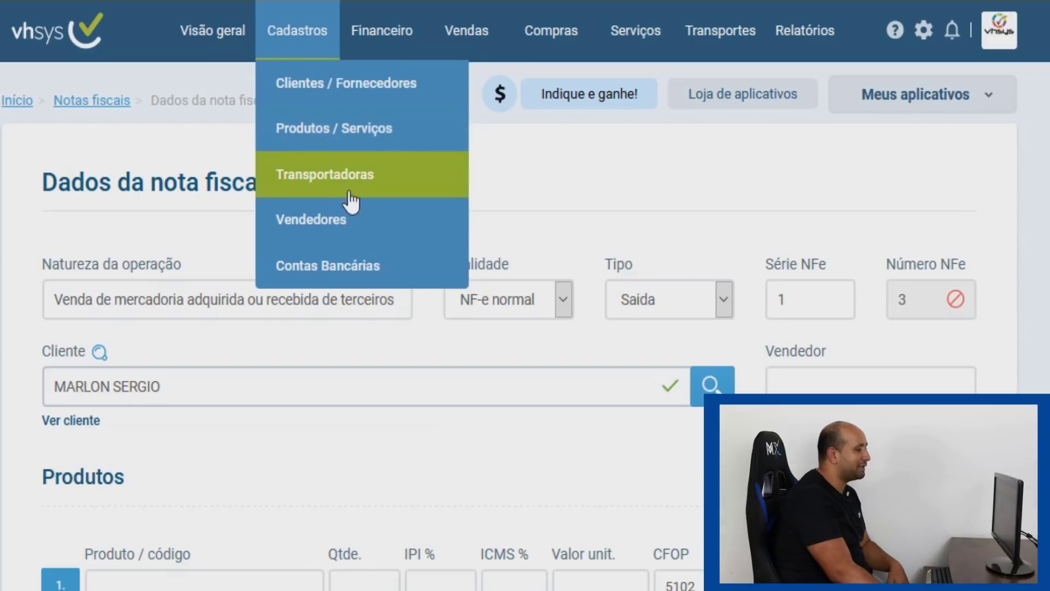
{"action": "mouse_move", "coordinate": [377, 49]}
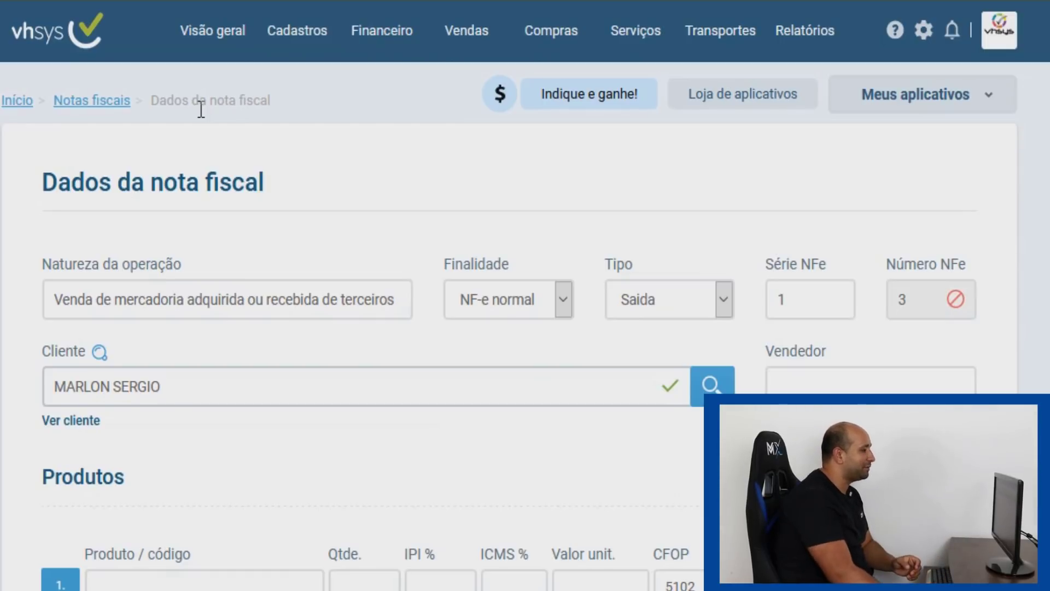
{"action": "left_click", "coordinate": [318, 84]}
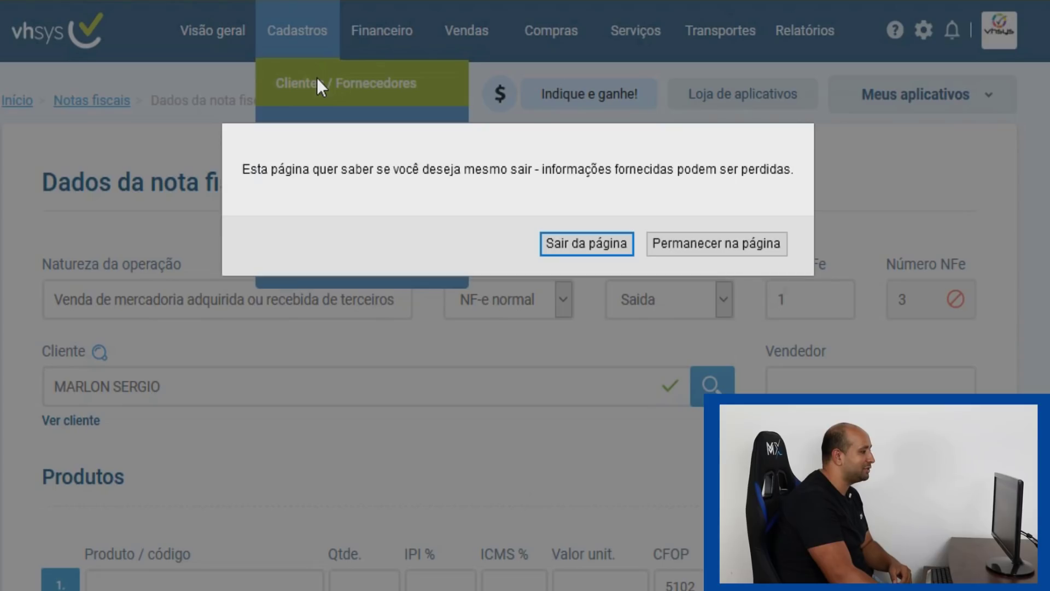
{"action": "left_click", "coordinate": [553, 242]}
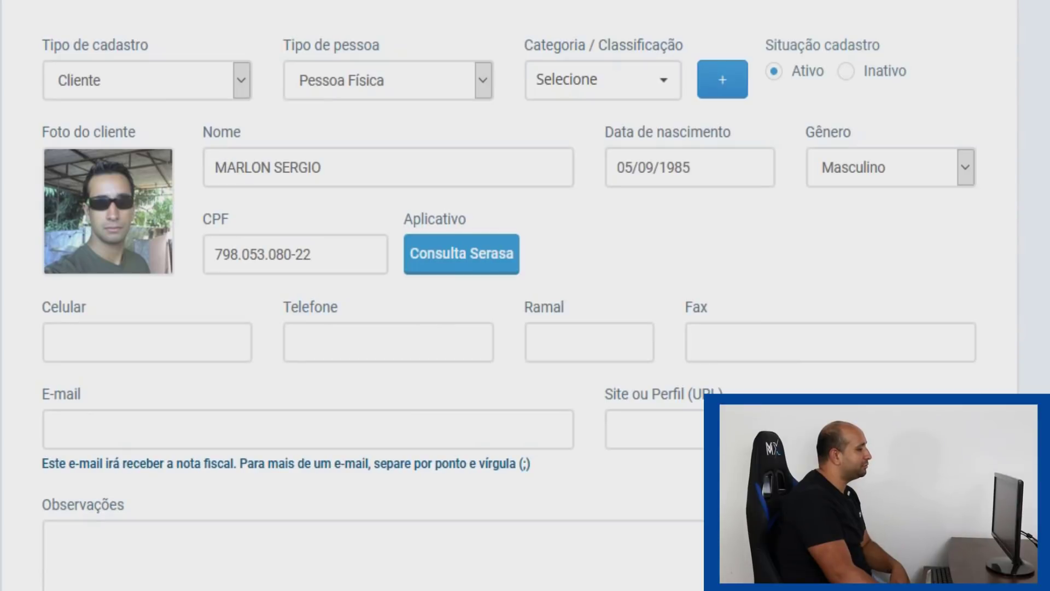
{"action": "left_click", "coordinate": [117, 206]}
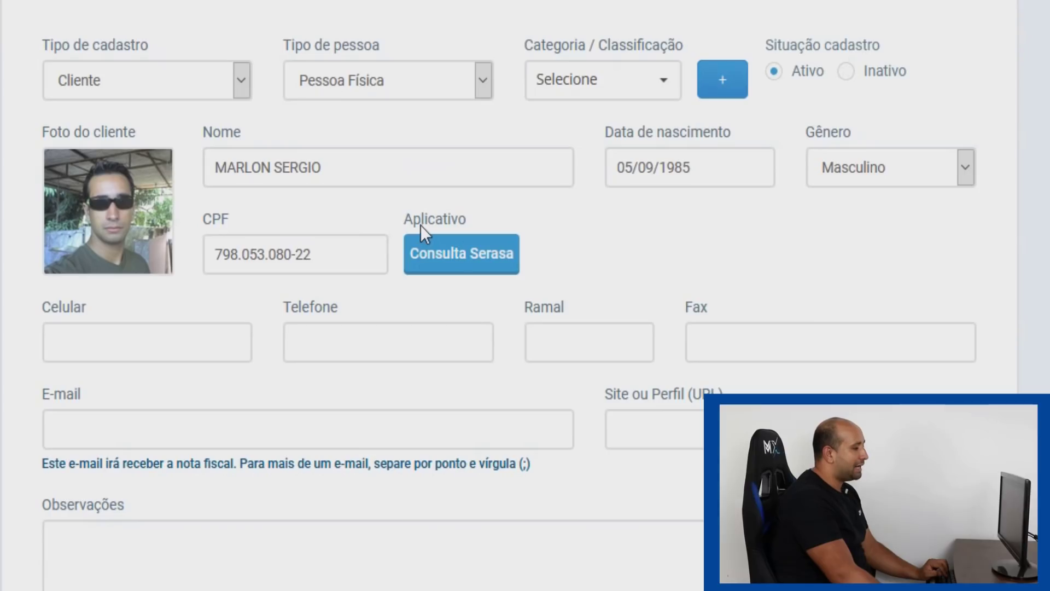
{"action": "left_click_drag", "start_coordinate": [421, 220], "coordinate": [481, 225]}
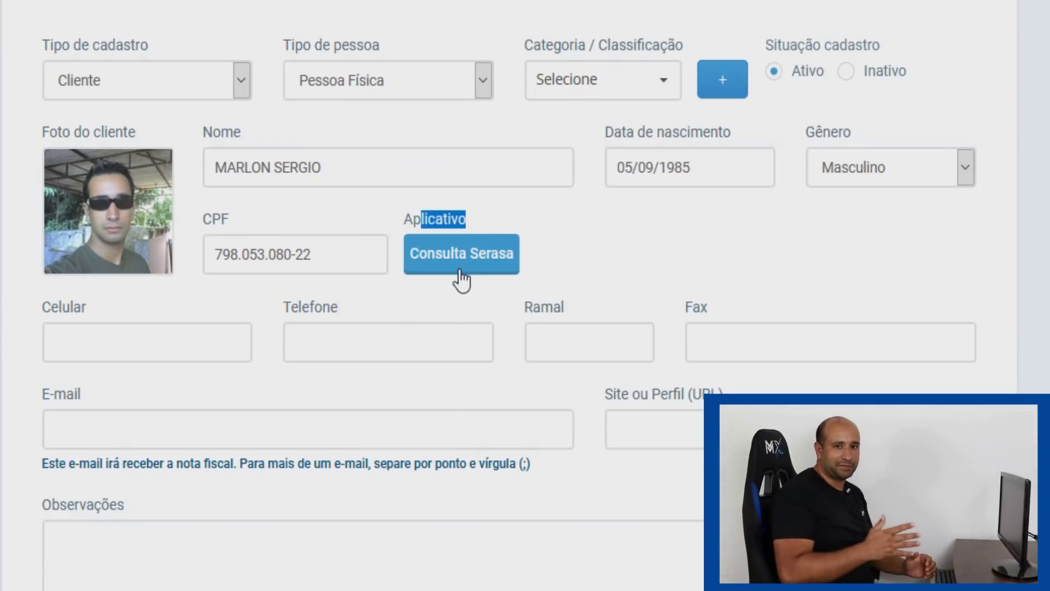
{"action": "scroll", "coordinate": [437, 283], "scroll_direction": "up", "scroll_amount": 4}
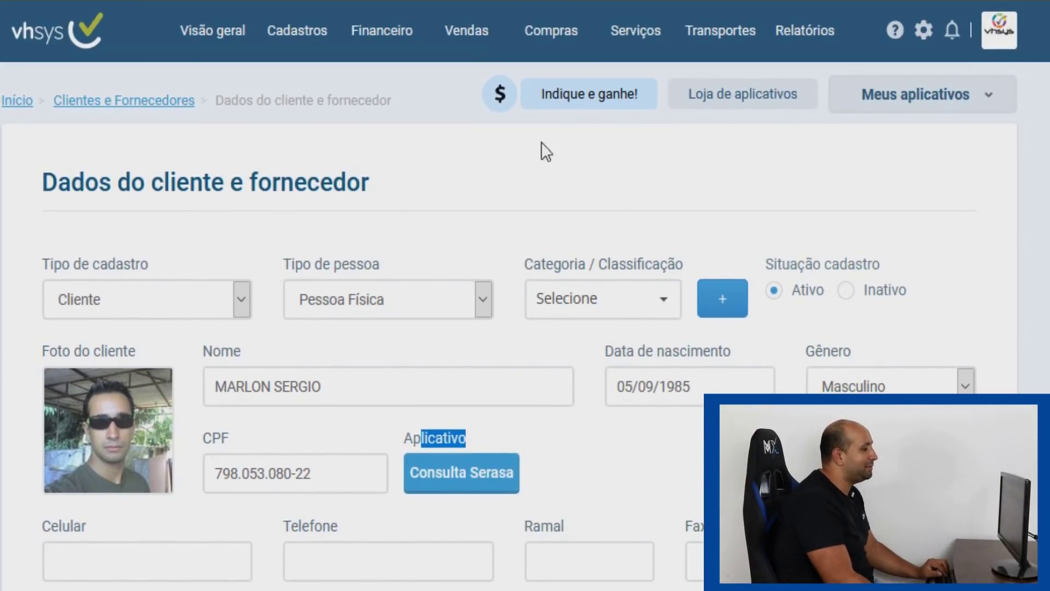
Return to the nota fiscal and add Planilha Relatório Mensal Automático as its first product
{"action": "mouse_move", "coordinate": [430, 55]}
{"action": "left_click", "coordinate": [469, 100]}
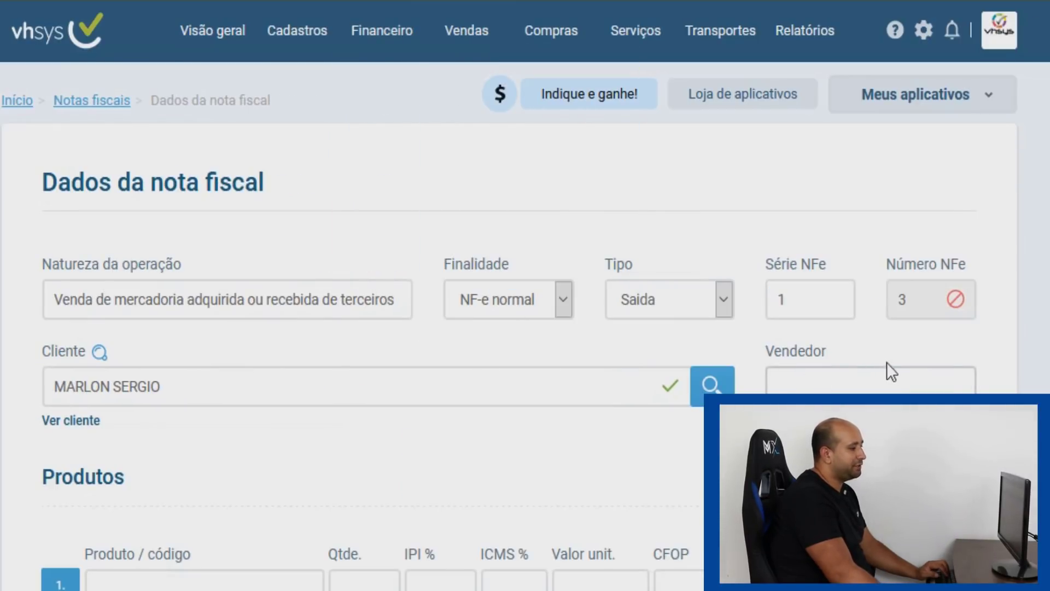
{"action": "scroll", "coordinate": [234, 311], "scroll_direction": "down", "scroll_amount": 6}
{"action": "key", "text": "Tab"}
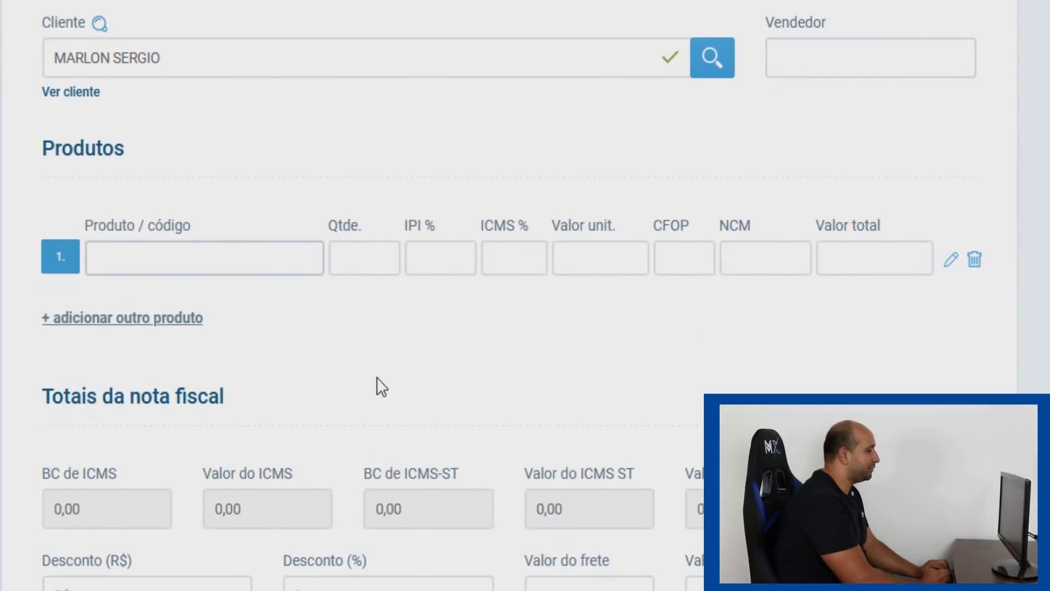
{"action": "type", "text": "plani"}
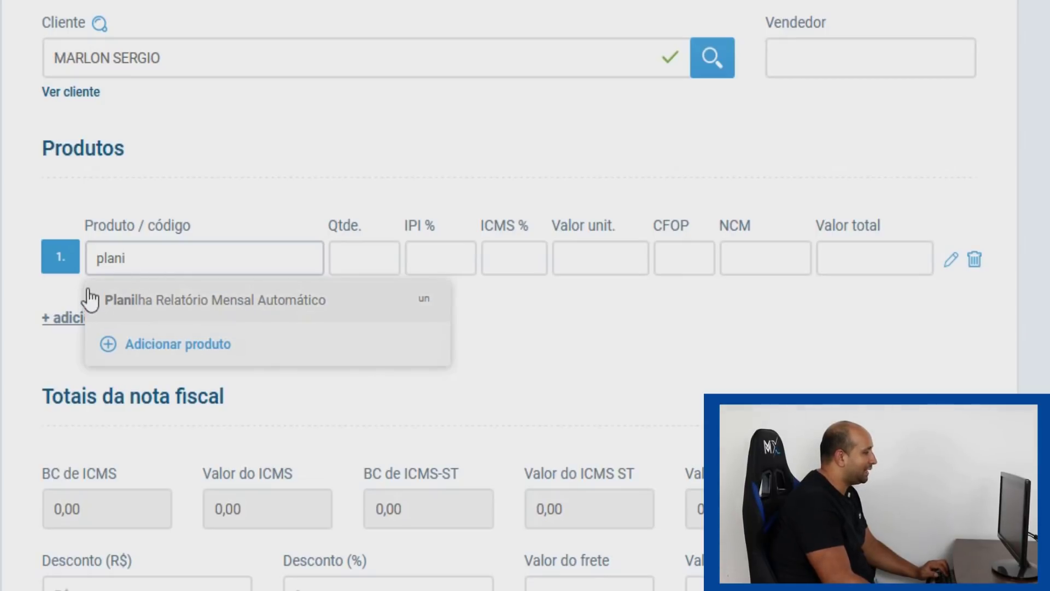
{"action": "left_click", "coordinate": [231, 311]}
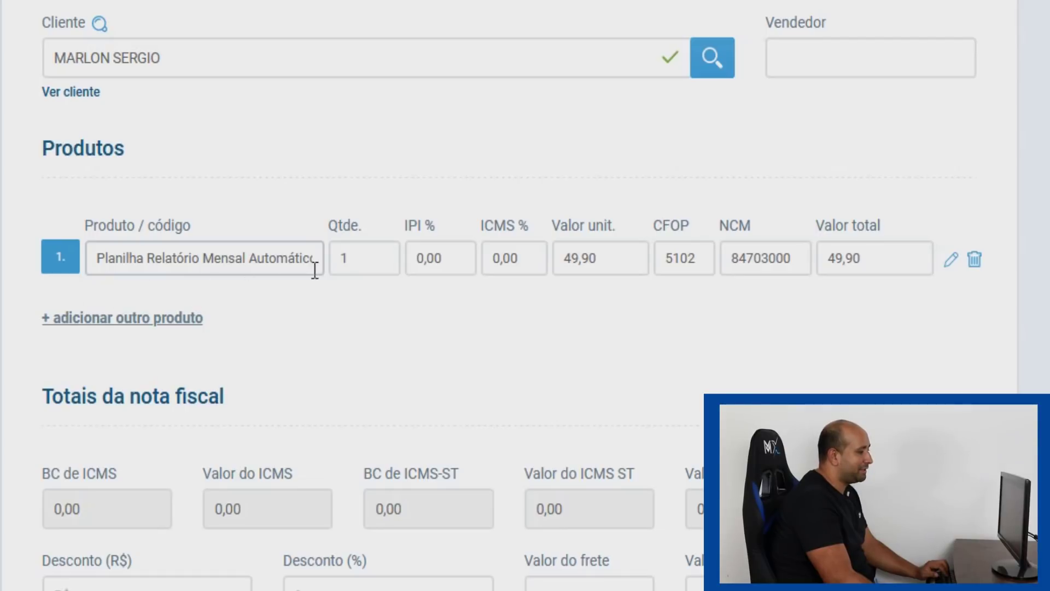
Apply a 10% discount to the invoice totals and set Valor do frete to 30
{"action": "scroll", "coordinate": [235, 376], "scroll_direction": "down", "scroll_amount": 4}
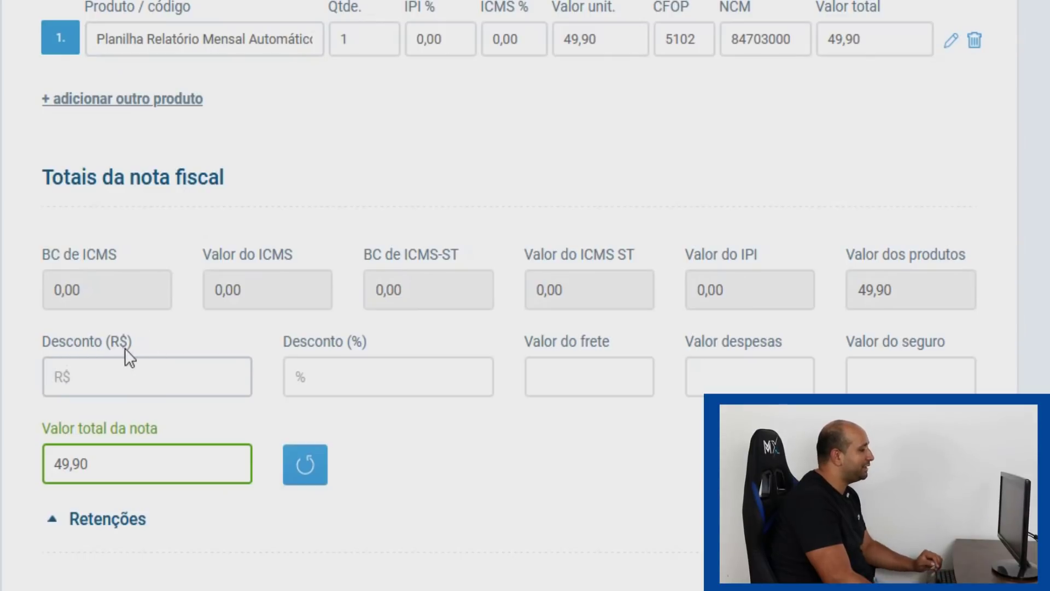
{"action": "left_click", "coordinate": [311, 385]}
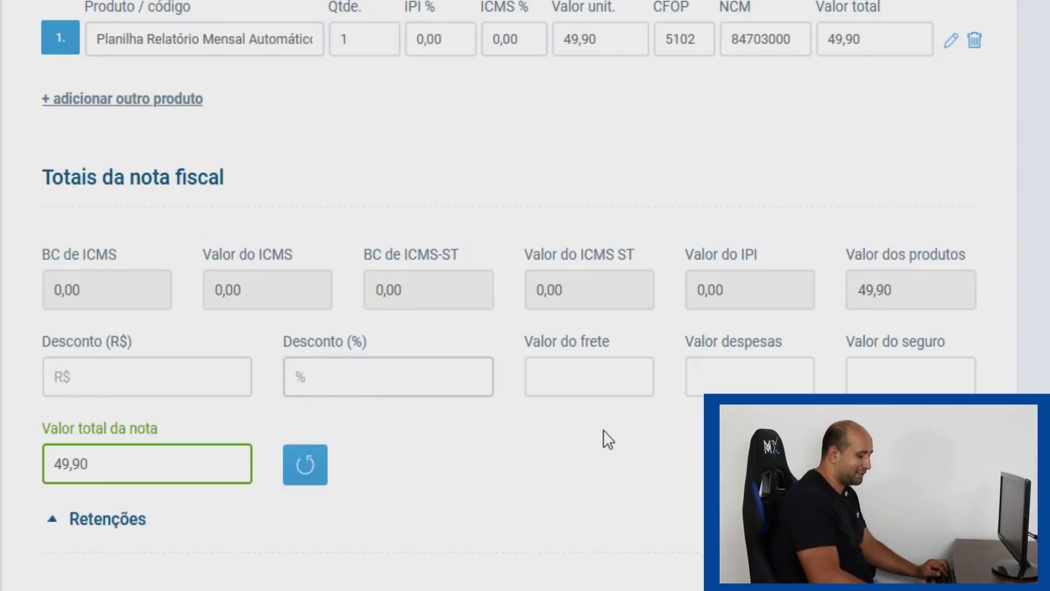
{"action": "key", "text": "Tab"}
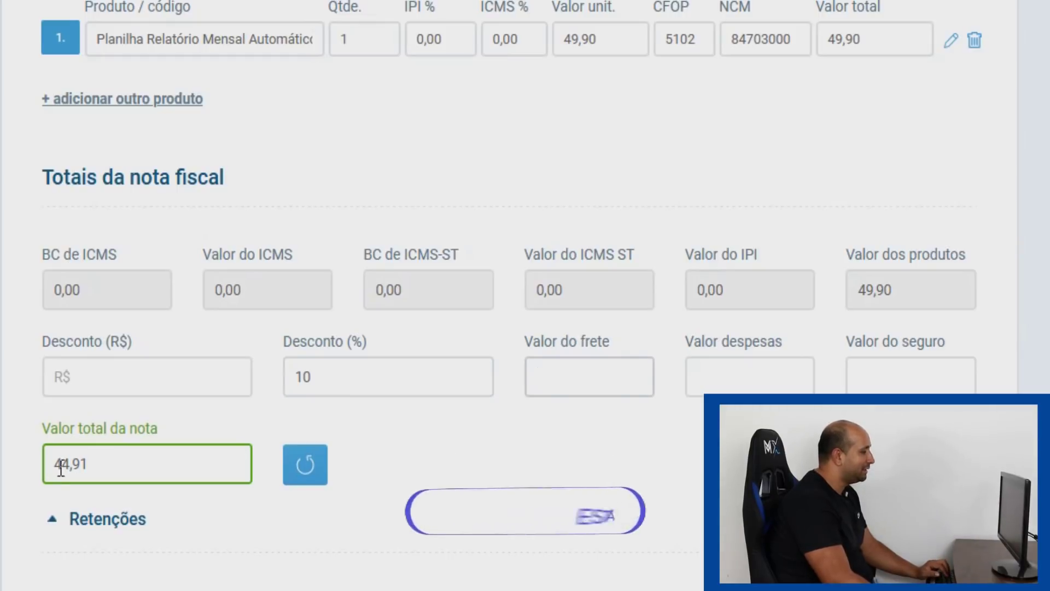
{"action": "scroll", "coordinate": [427, 442], "scroll_direction": "down", "scroll_amount": 2}
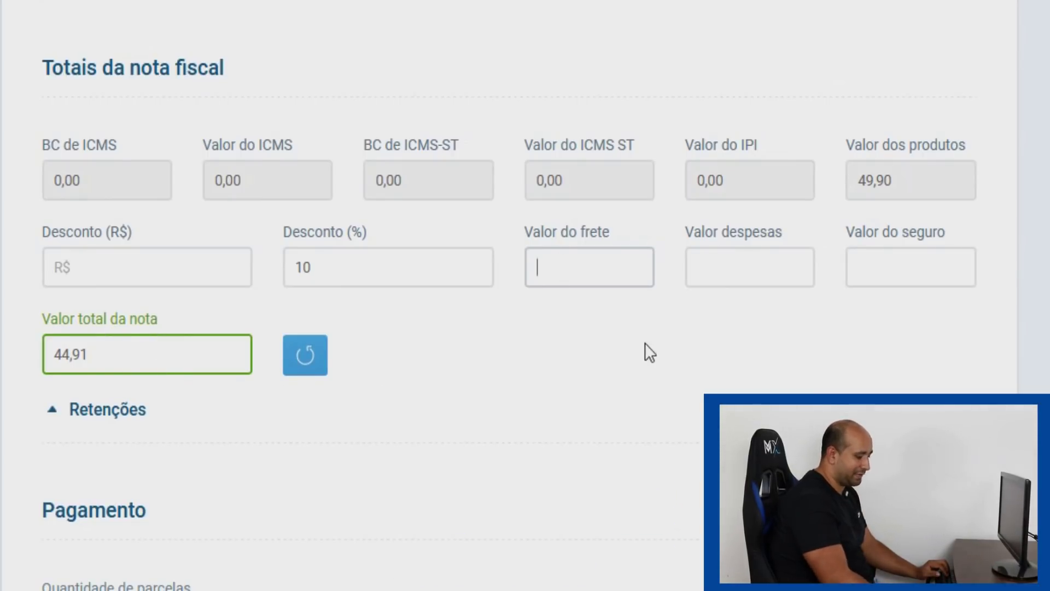
{"action": "type", "text": "30"}
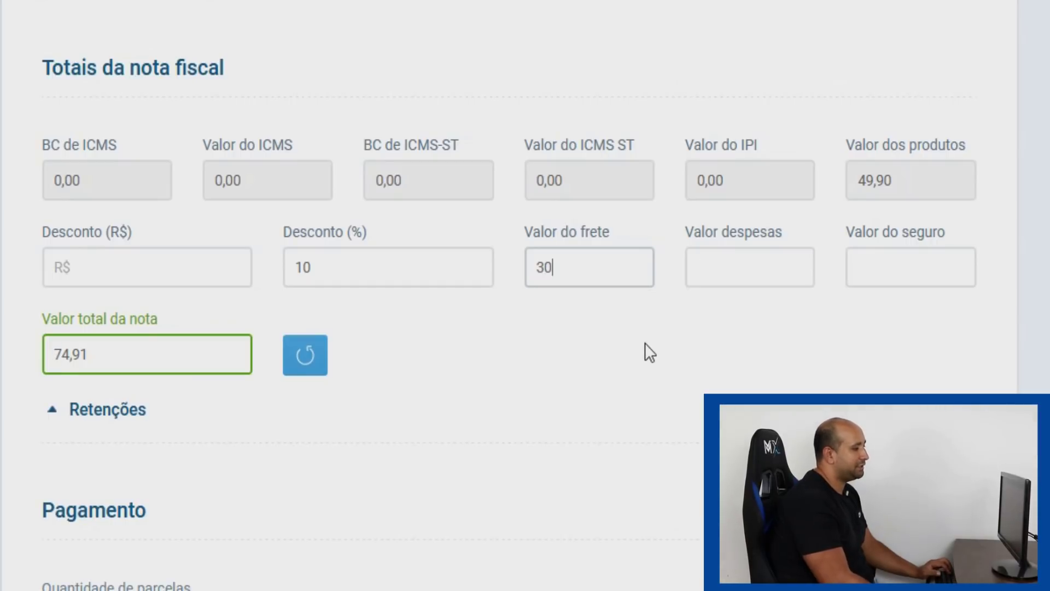
{"action": "key", "text": "Tab"}
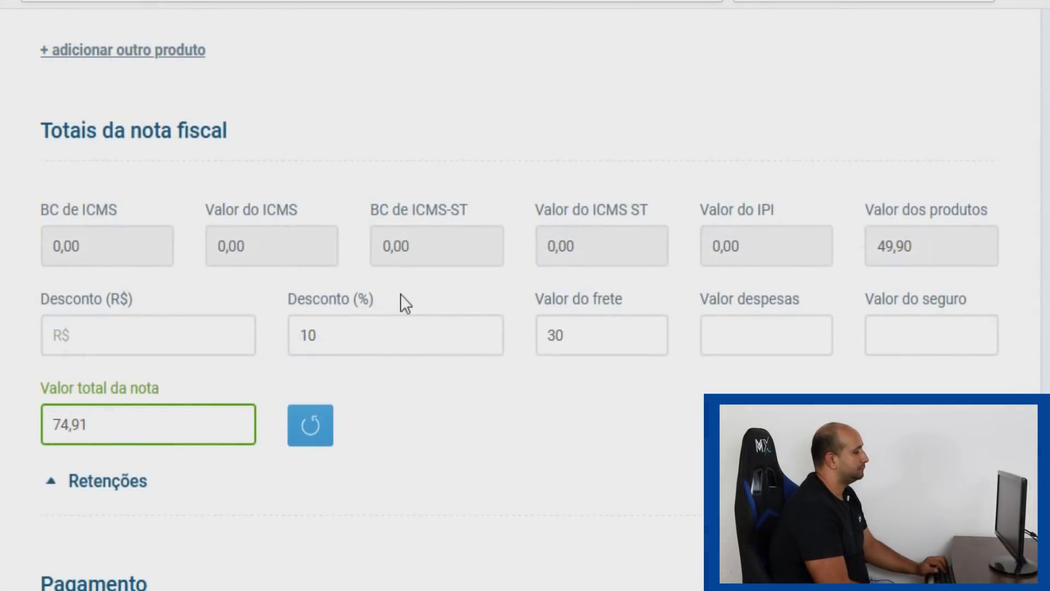
Set the payment's Quantidade de parcelas to 3 and generate the installment rows
{"action": "scroll", "coordinate": [399, 294], "scroll_direction": "down", "scroll_amount": 5}
{"action": "left_click_drag", "start_coordinate": [44, 252], "coordinate": [209, 254]}
{"action": "left_click", "coordinate": [222, 248]}
{"action": "scroll", "coordinate": [164, 273], "scroll_direction": "down", "scroll_amount": 2}
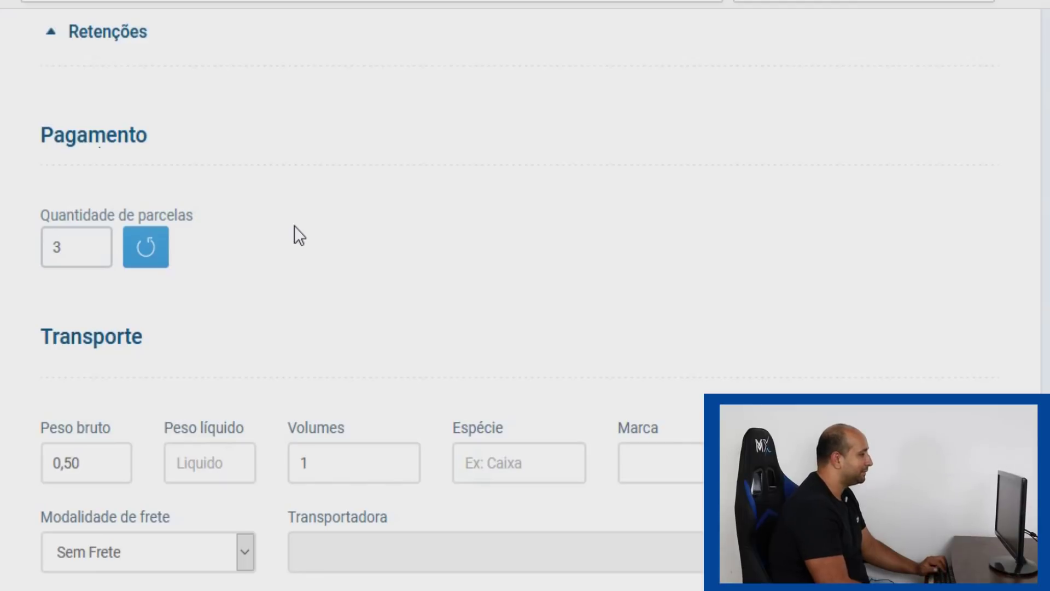
{"action": "left_click", "coordinate": [154, 249]}
{"action": "scroll", "coordinate": [279, 275], "scroll_direction": "down", "scroll_amount": 2}
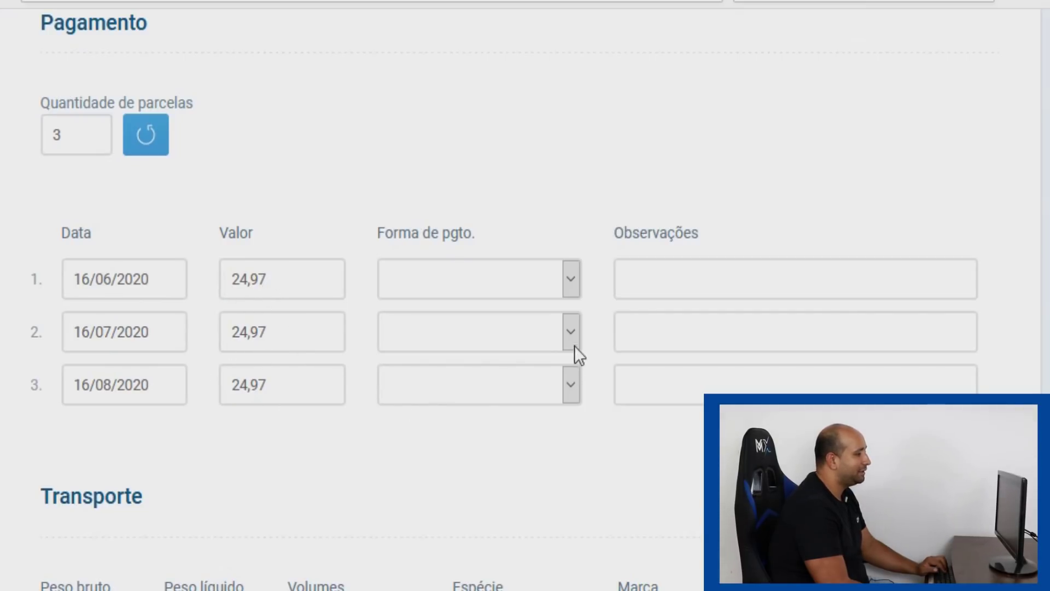
Set the first installment's Forma de pgto. to Boleto
{"action": "left_click", "coordinate": [572, 280]}
{"action": "scroll", "coordinate": [437, 388], "scroll_direction": "down", "scroll_amount": 2}
{"action": "scroll", "coordinate": [435, 398], "scroll_direction": "down", "scroll_amount": 5}
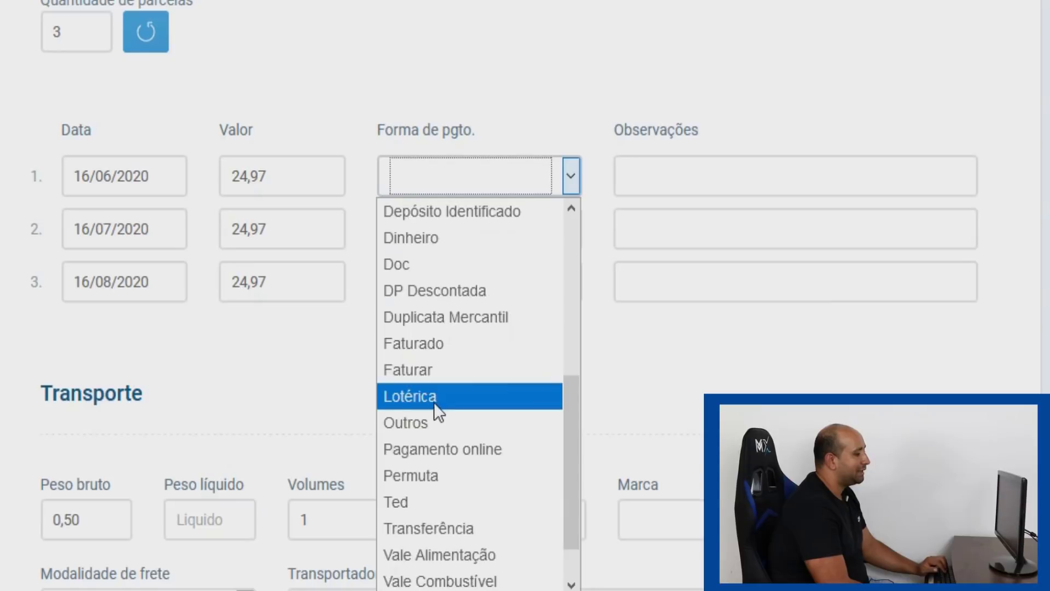
{"action": "scroll", "coordinate": [429, 408], "scroll_direction": "up", "scroll_amount": 4}
{"action": "scroll", "coordinate": [421, 350], "scroll_direction": "up", "scroll_amount": 2}
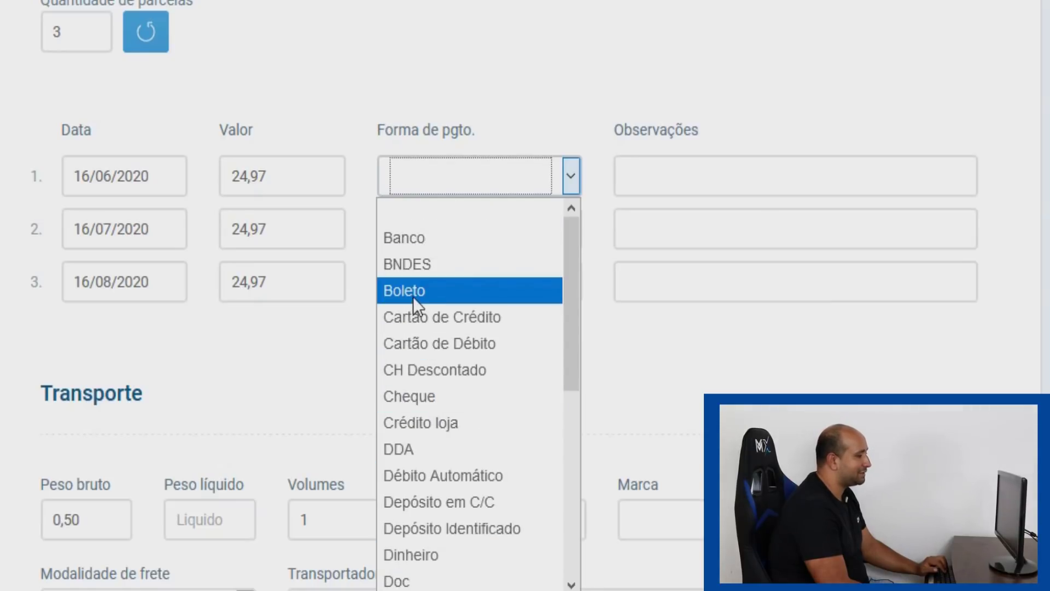
{"action": "left_click", "coordinate": [412, 294]}
Set the Forma de pgto. of the second and third installments to Boleto
{"action": "left_click", "coordinate": [571, 230]}
{"action": "scroll", "coordinate": [465, 372], "scroll_direction": "down", "scroll_amount": 5}
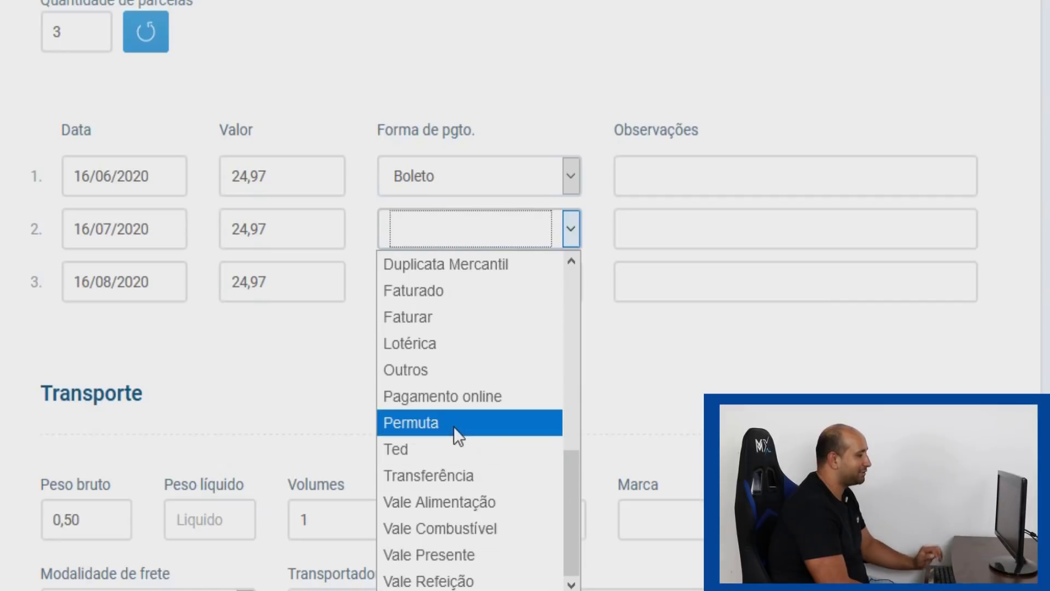
{"action": "scroll", "coordinate": [451, 426], "scroll_direction": "up", "scroll_amount": 2}
{"action": "scroll", "coordinate": [443, 394], "scroll_direction": "up", "scroll_amount": 3}
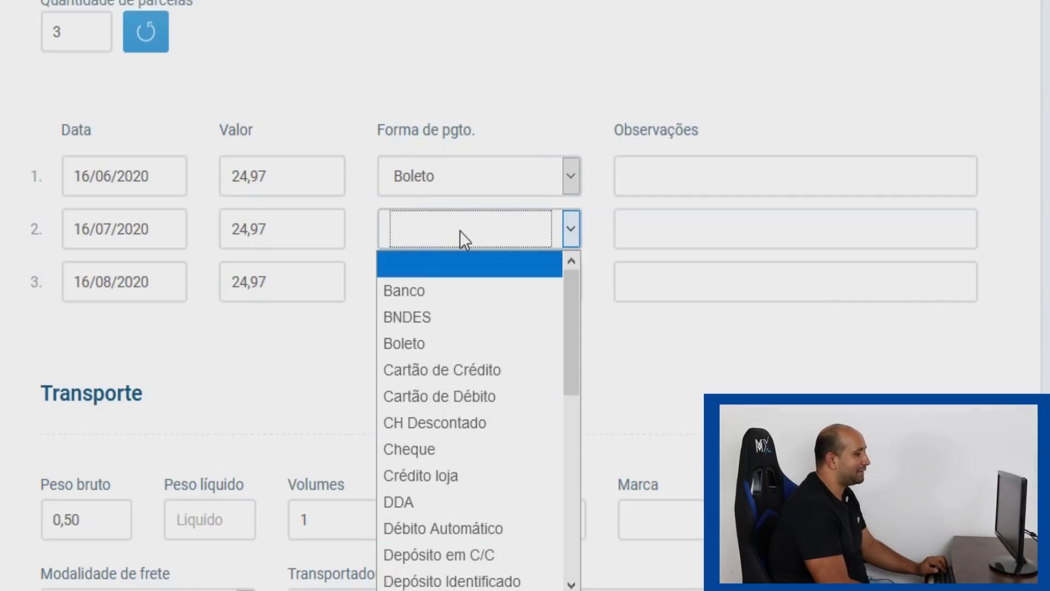
{"action": "left_click", "coordinate": [428, 292]}
In Transporte, set Modalidade de frete to Destinatário and choose Transportes S.A as the Transportadora
{"action": "scroll", "coordinate": [452, 392], "scroll_direction": "down", "scroll_amount": 5}
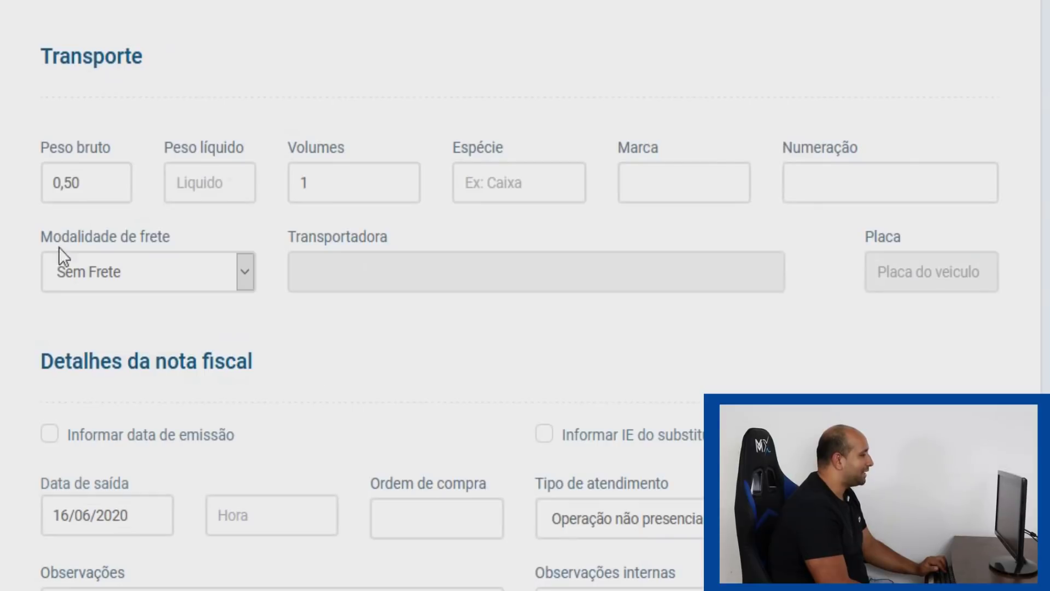
{"action": "left_click_drag", "start_coordinate": [43, 56], "coordinate": [117, 58]}
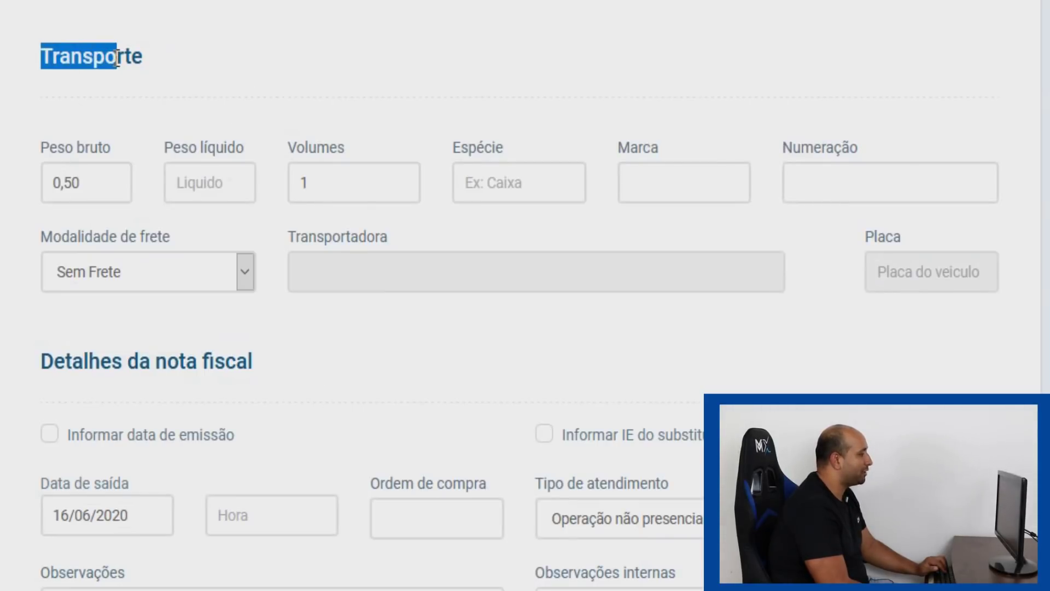
{"action": "left_click", "coordinate": [158, 61]}
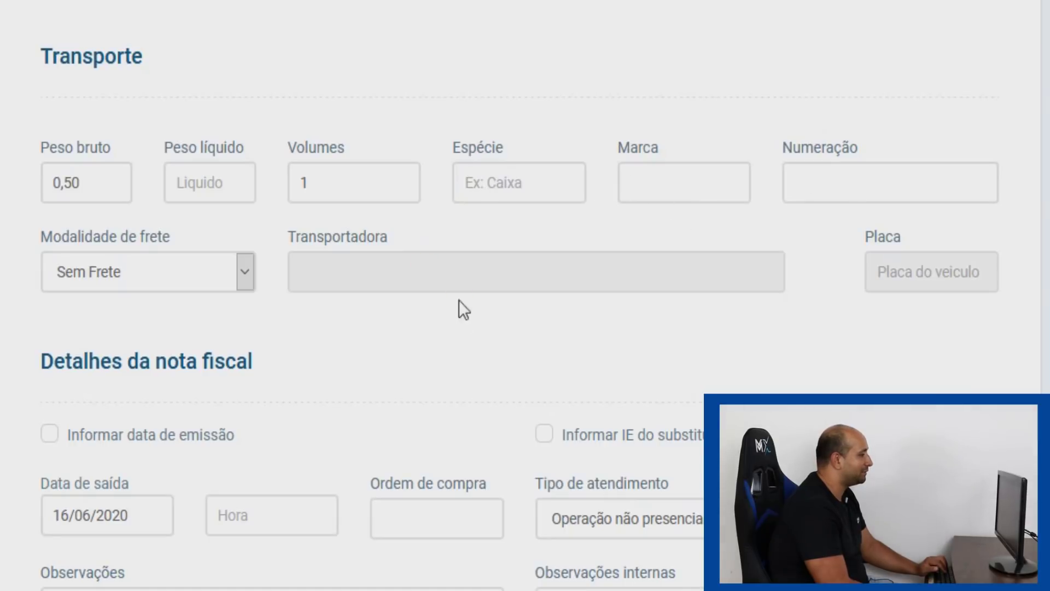
{"action": "scroll", "coordinate": [379, 329], "scroll_direction": "down", "scroll_amount": 2}
{"action": "left_click", "coordinate": [177, 154]}
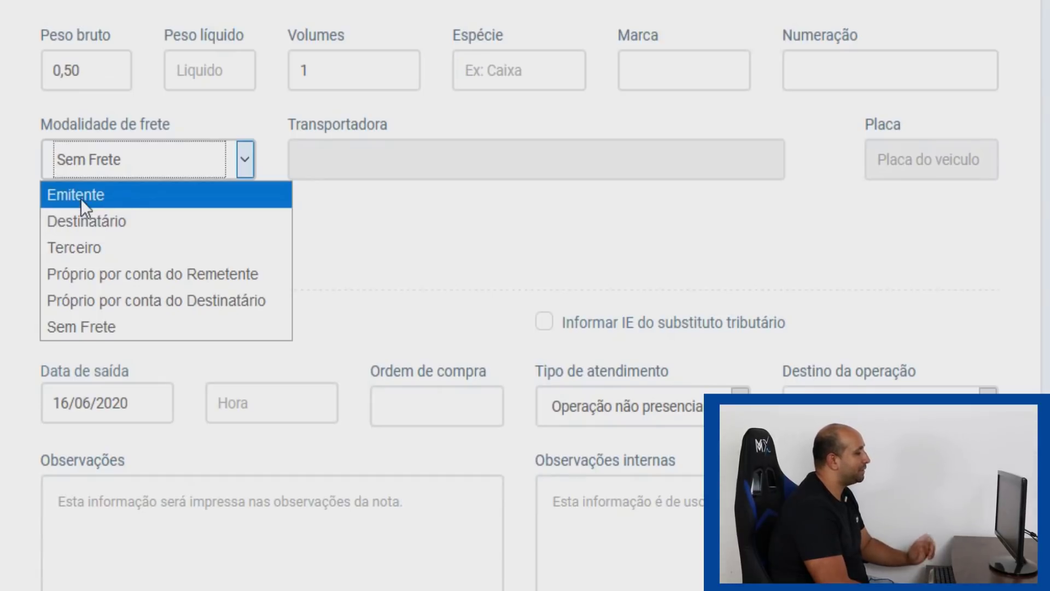
{"action": "left_click", "coordinate": [88, 221]}
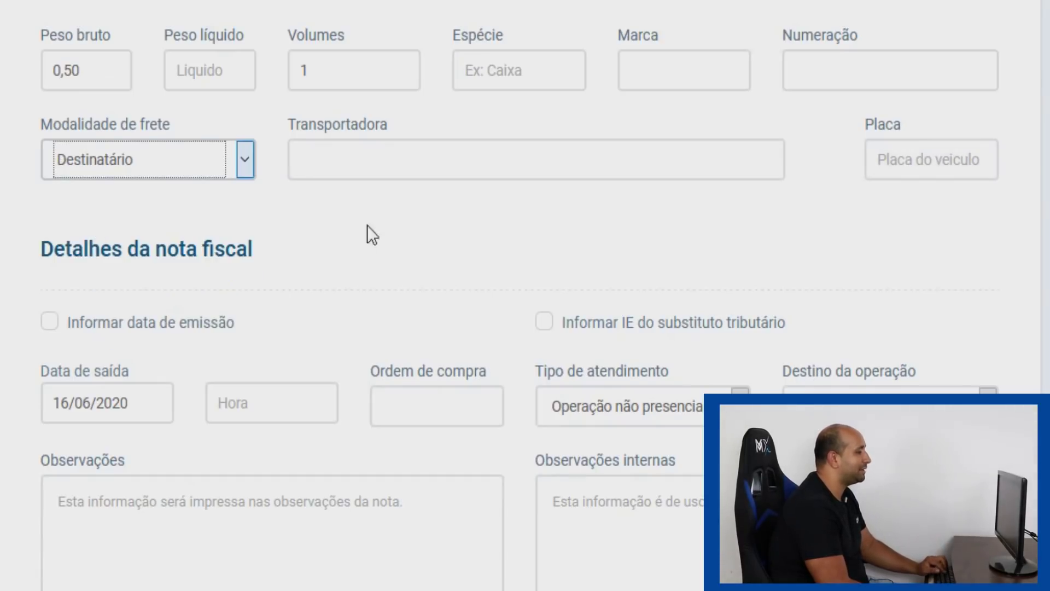
{"action": "left_click", "coordinate": [361, 168]}
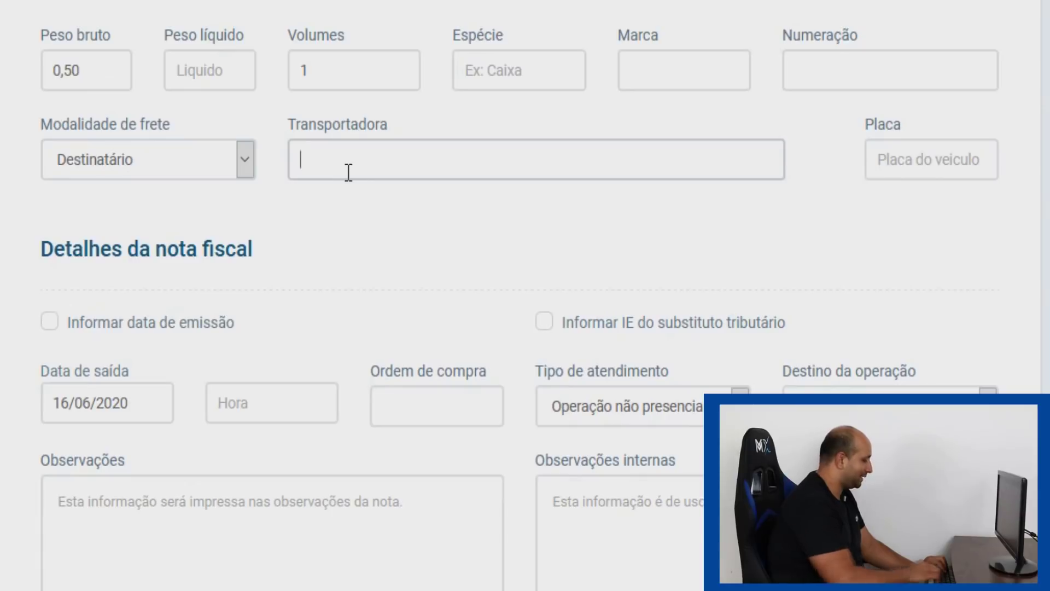
{"action": "left_click", "coordinate": [349, 172]}
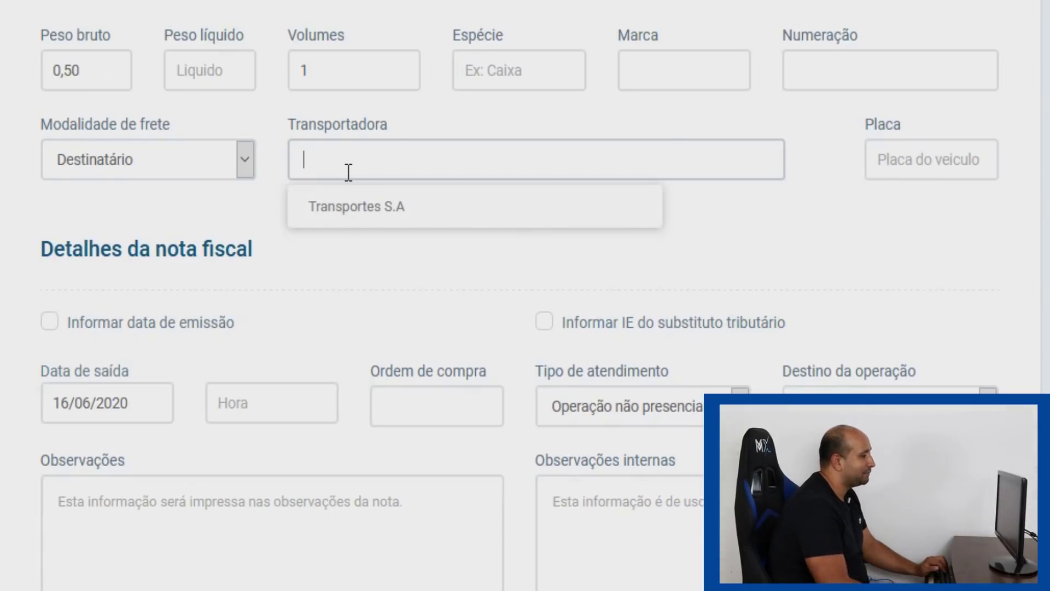
{"action": "left_click", "coordinate": [356, 209]}
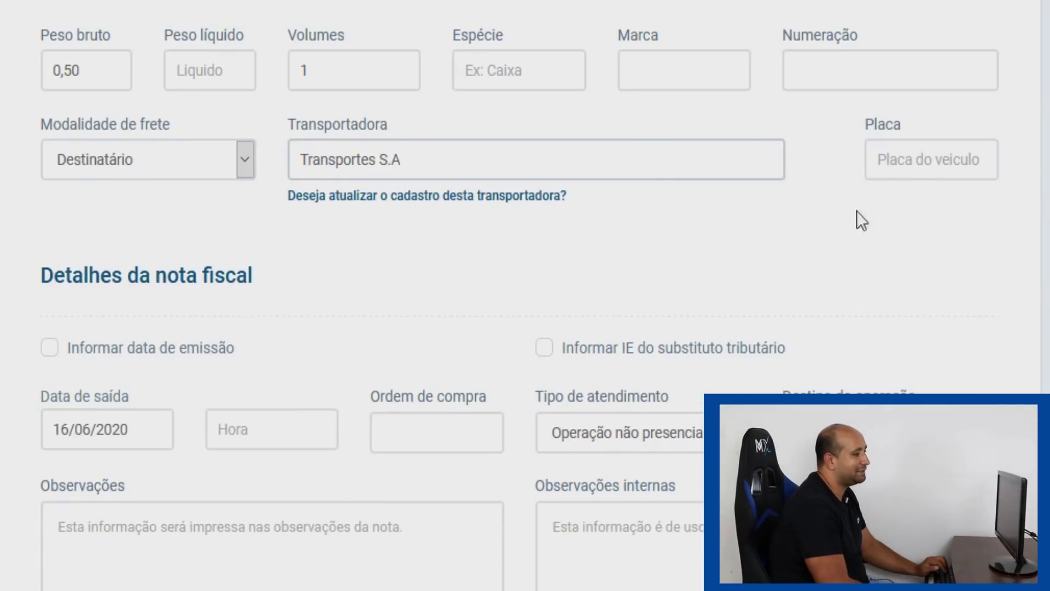
{"action": "left_click", "coordinate": [914, 158]}
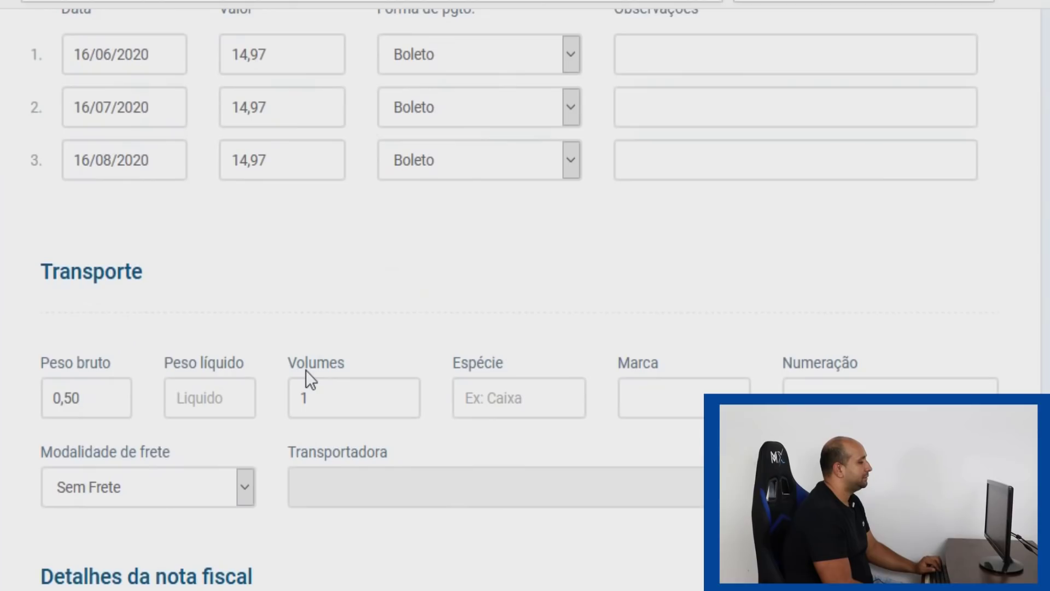
Set Tipo de atendimento to Não se aplica in Detalhes da nota fiscal
{"action": "scroll", "coordinate": [304, 372], "scroll_direction": "down", "scroll_amount": 8}
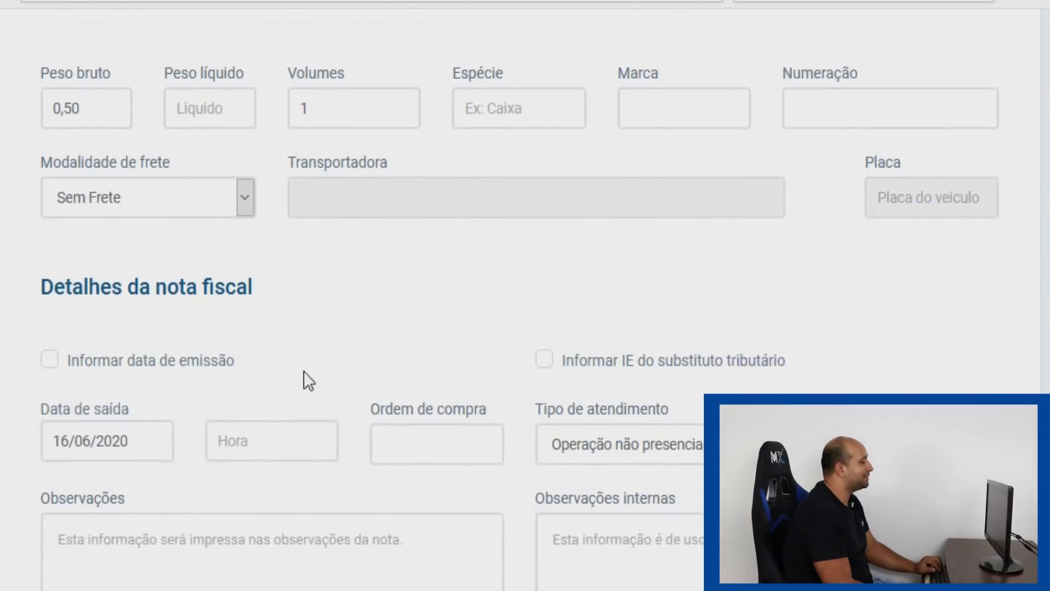
{"action": "left_click_drag", "start_coordinate": [41, 131], "coordinate": [241, 145]}
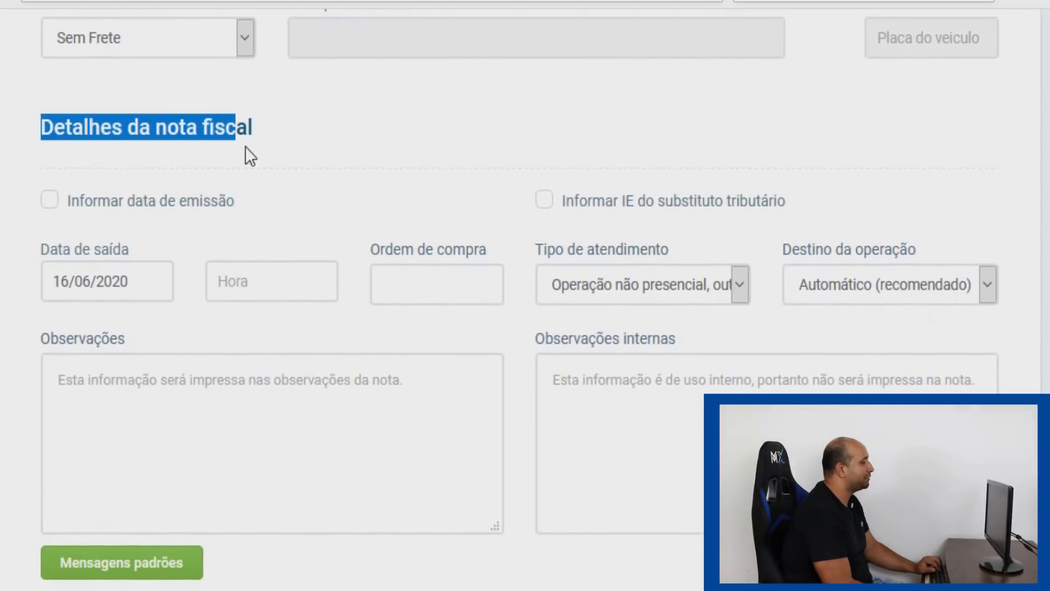
{"action": "left_click", "coordinate": [272, 134]}
{"action": "scroll", "coordinate": [281, 420], "scroll_direction": "down", "scroll_amount": 2}
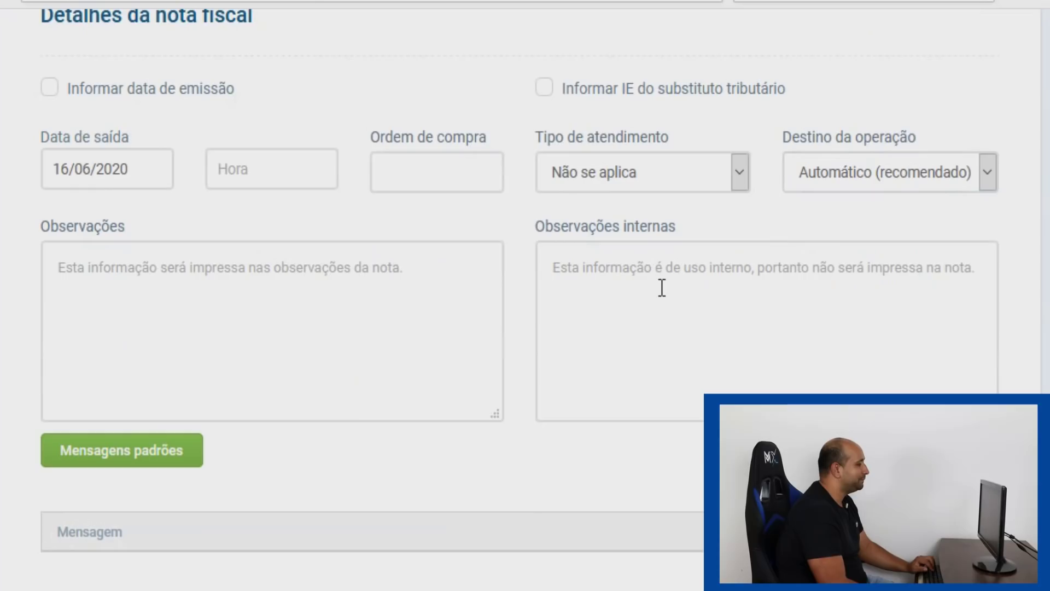
Examine the Observações and Observações internas fields and what each one is used for
{"action": "scroll", "coordinate": [28, 273], "scroll_direction": "down", "scroll_amount": 2}
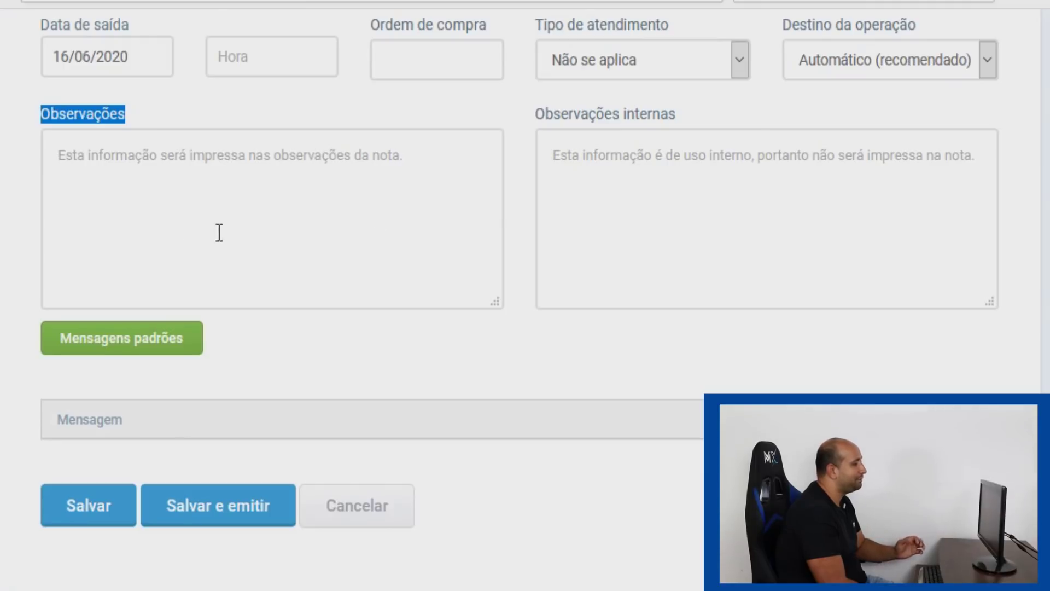
{"action": "left_click_drag", "start_coordinate": [545, 114], "coordinate": [561, 112]}
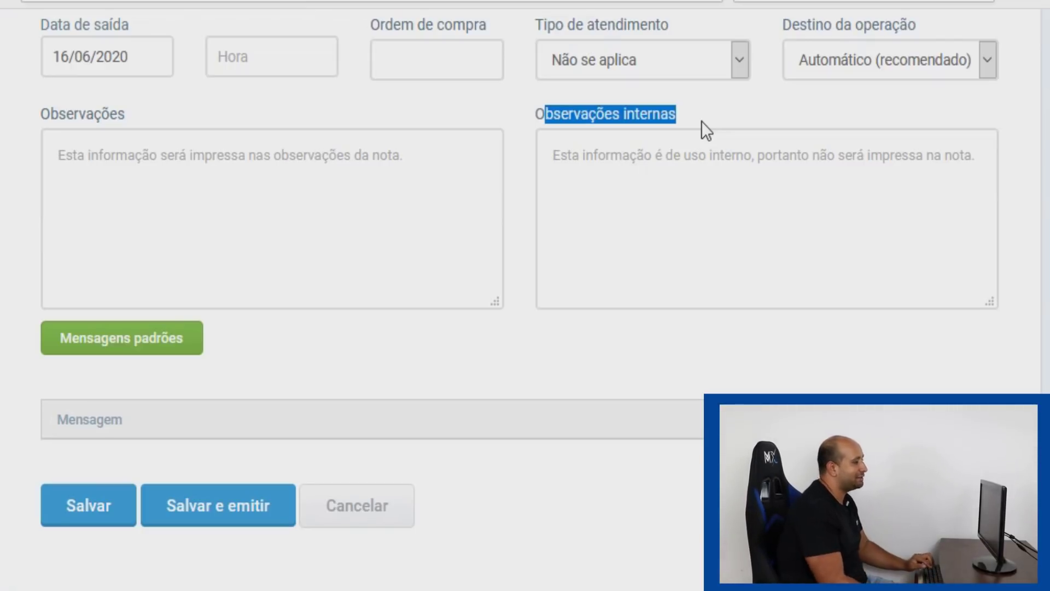
{"action": "left_click", "coordinate": [609, 196]}
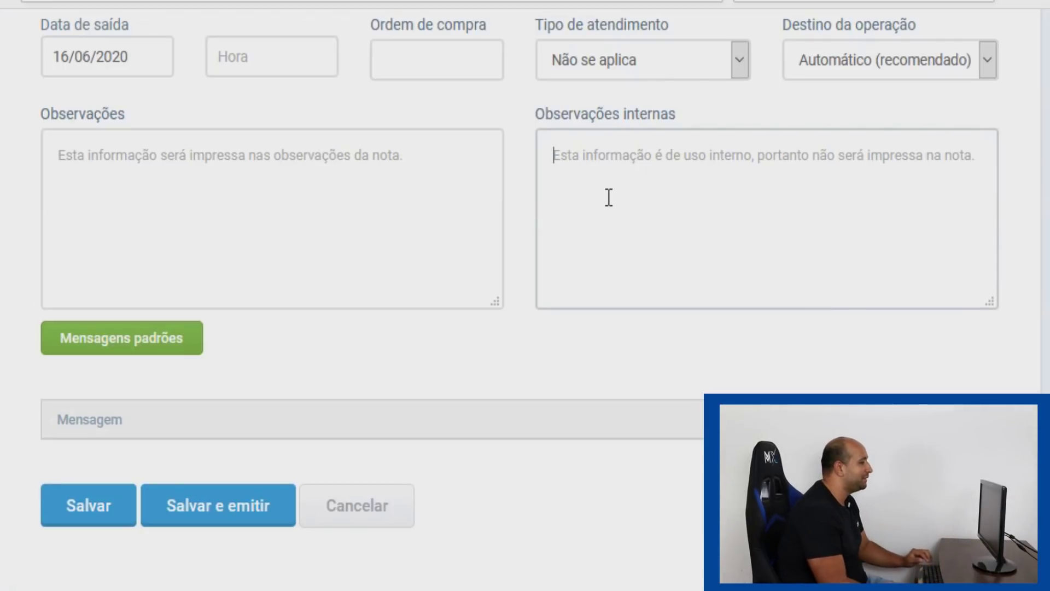
{"action": "left_click", "coordinate": [98, 230]}
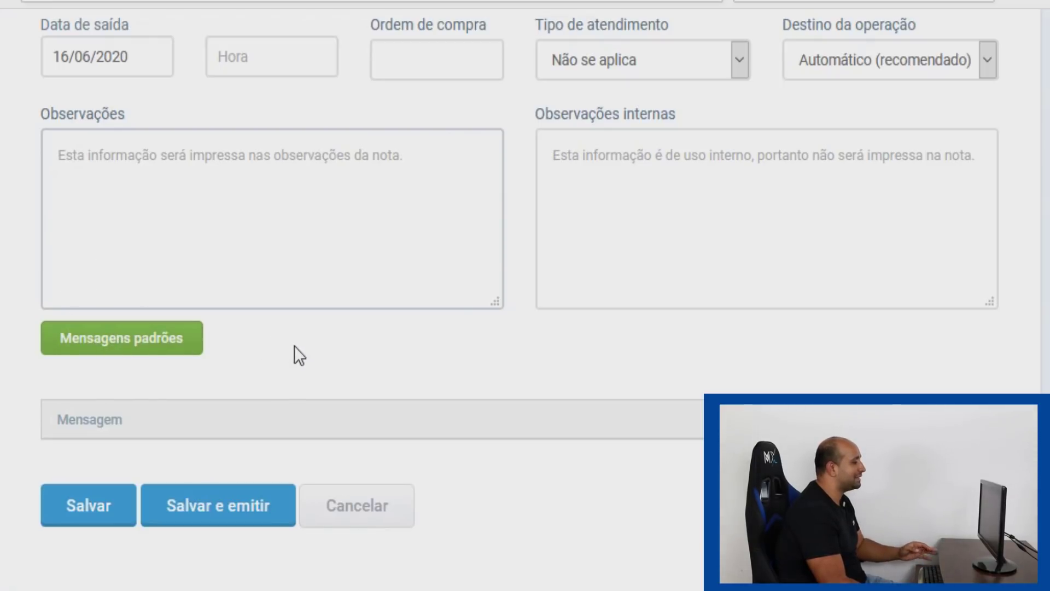
Copy the NOTA DE ORIGEM text from Mensagens padrões into Observações, removing the same message from the invoice's Mensagem list
{"action": "left_click", "coordinate": [104, 345]}
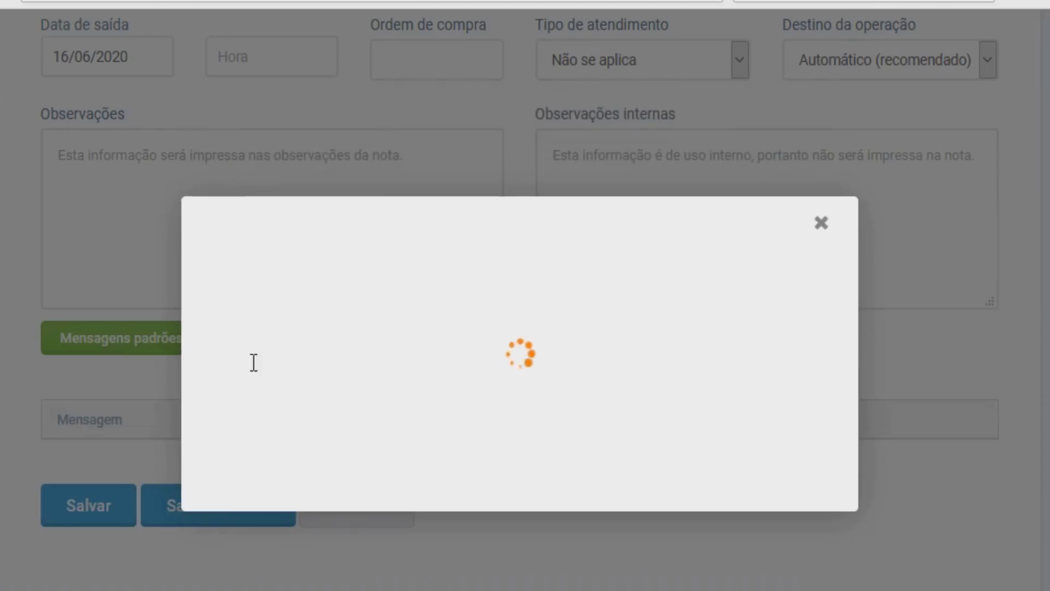
{"action": "left_click_drag", "start_coordinate": [251, 371], "coordinate": [509, 460]}
{"action": "key", "text": "ctrl+c"}
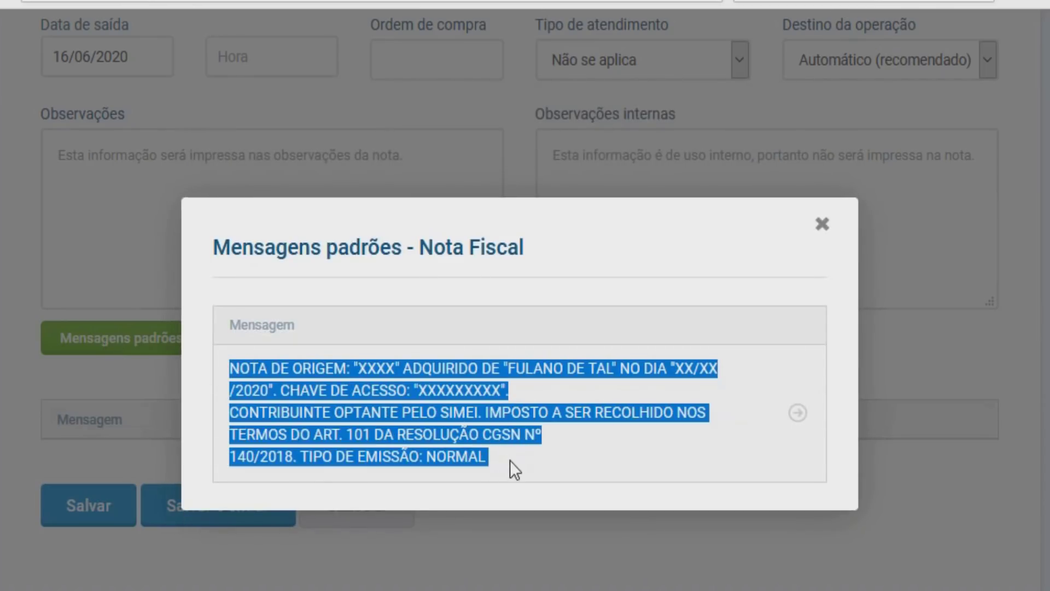
{"action": "left_click", "coordinate": [797, 413]}
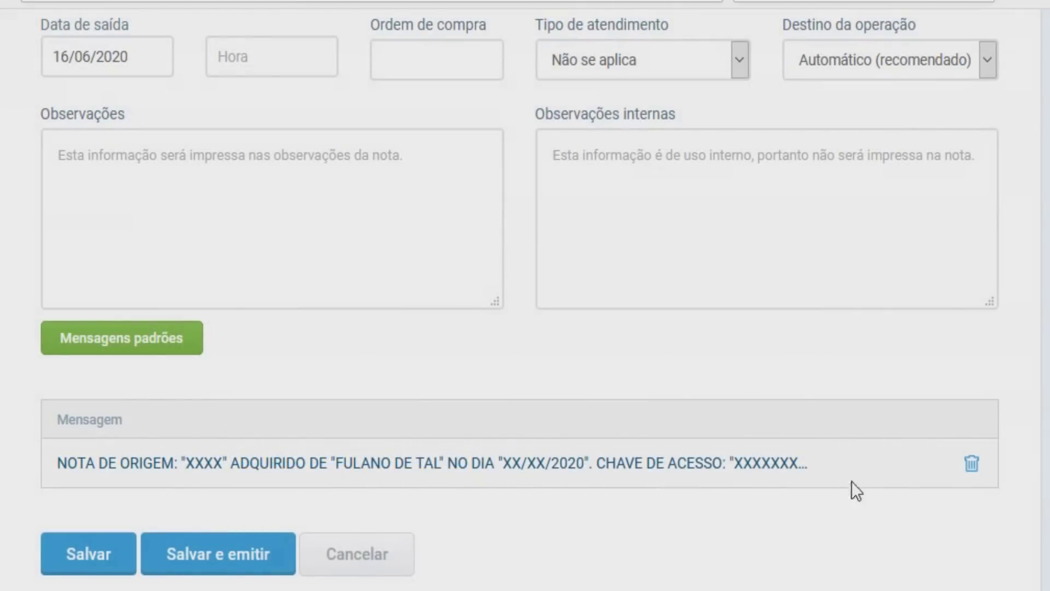
{"action": "left_click", "coordinate": [969, 464]}
{"action": "left_click", "coordinate": [190, 246]}
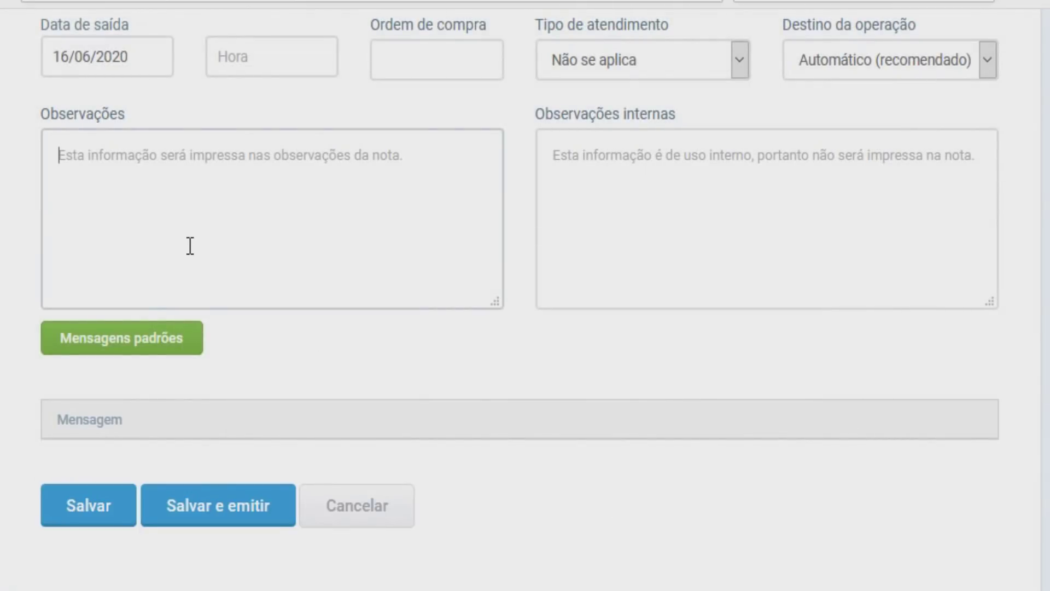
{"action": "key", "text": "ctrl+v"}
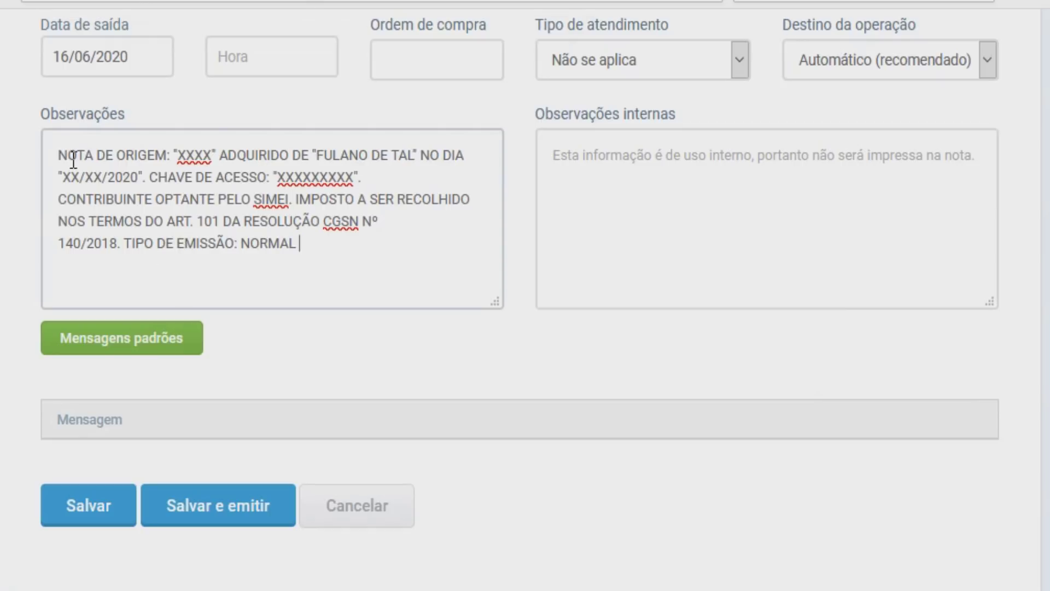